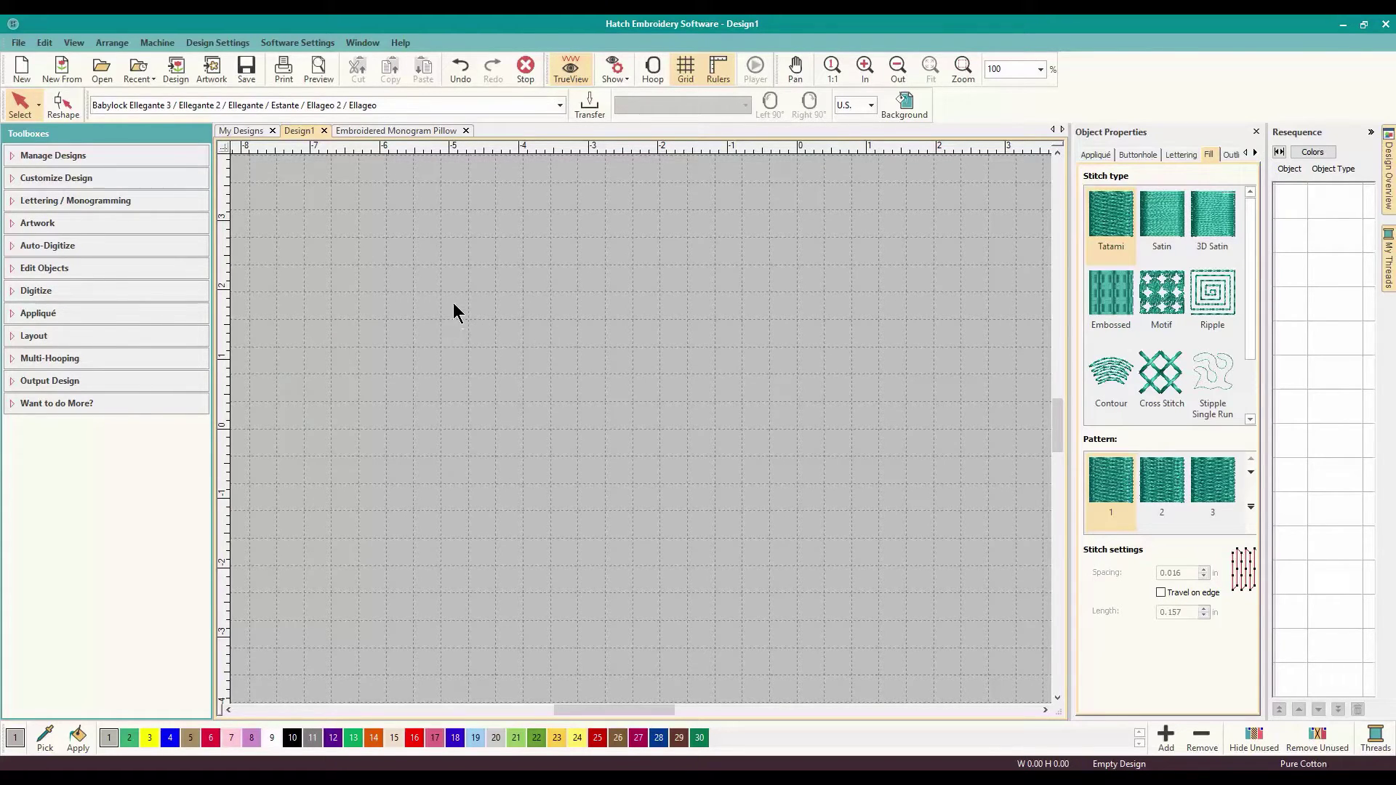
Digitize a filled closed circle about 2.78 in wide near the middle of the workspace using Digitize Closed Shape
{"action": "left_click", "coordinate": [97, 295]}
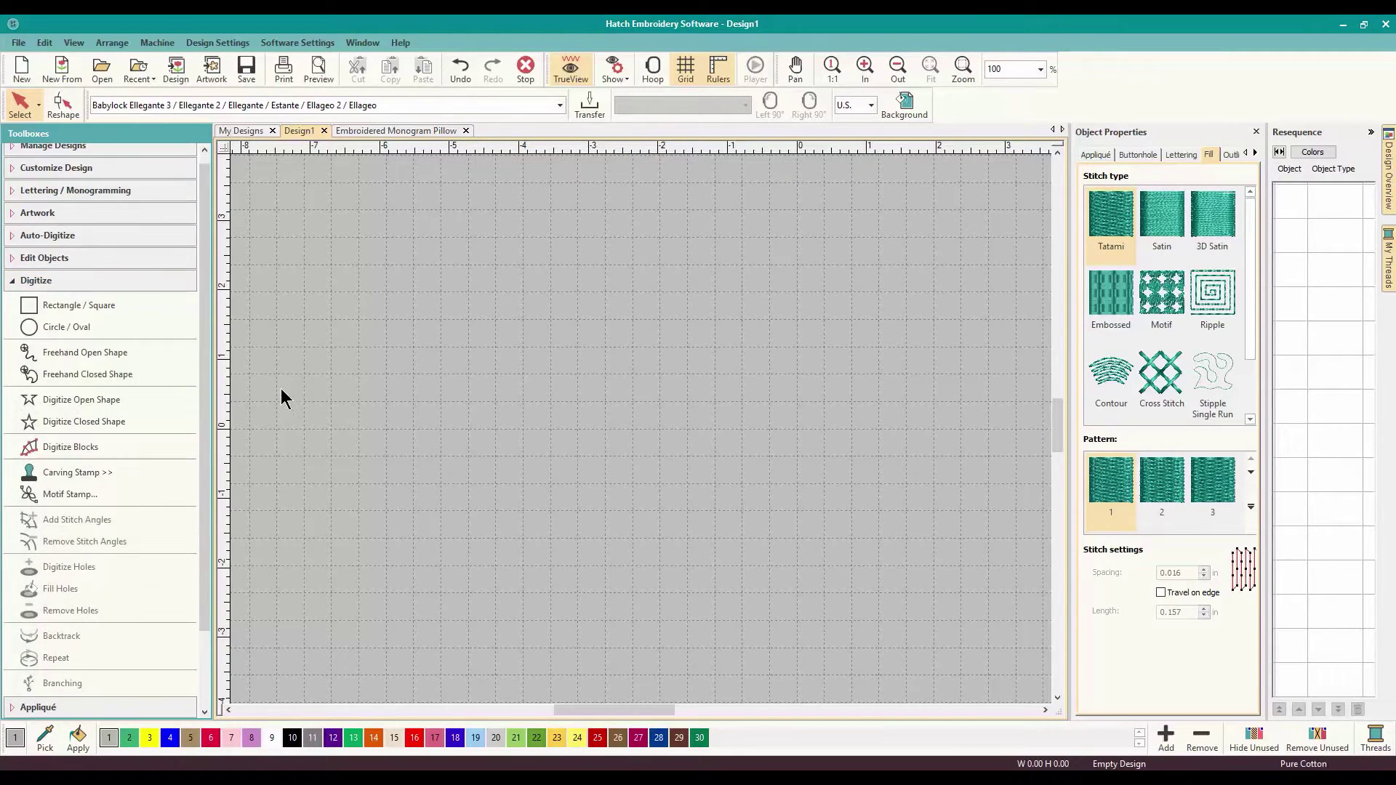
{"action": "left_click", "coordinate": [104, 424]}
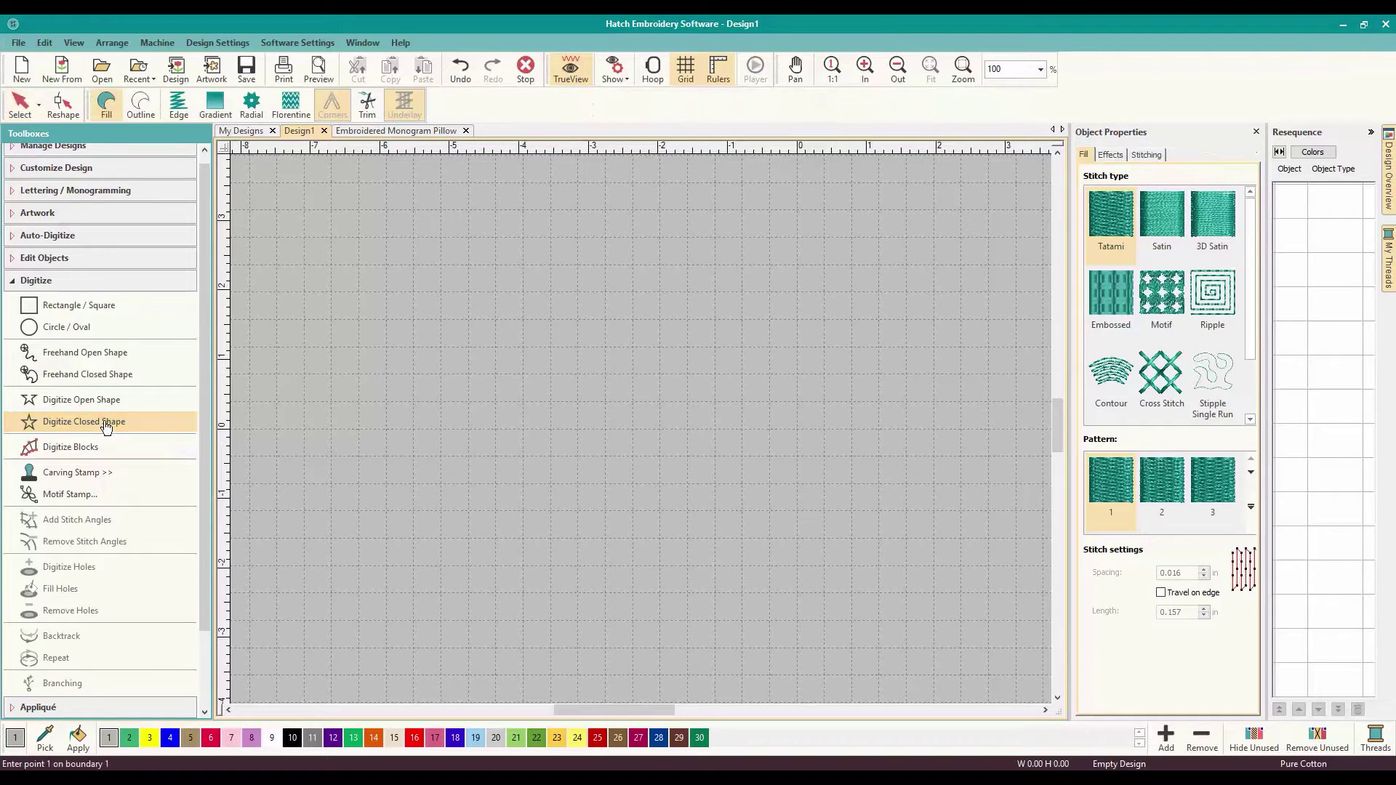
{"action": "left_click", "coordinate": [657, 289]}
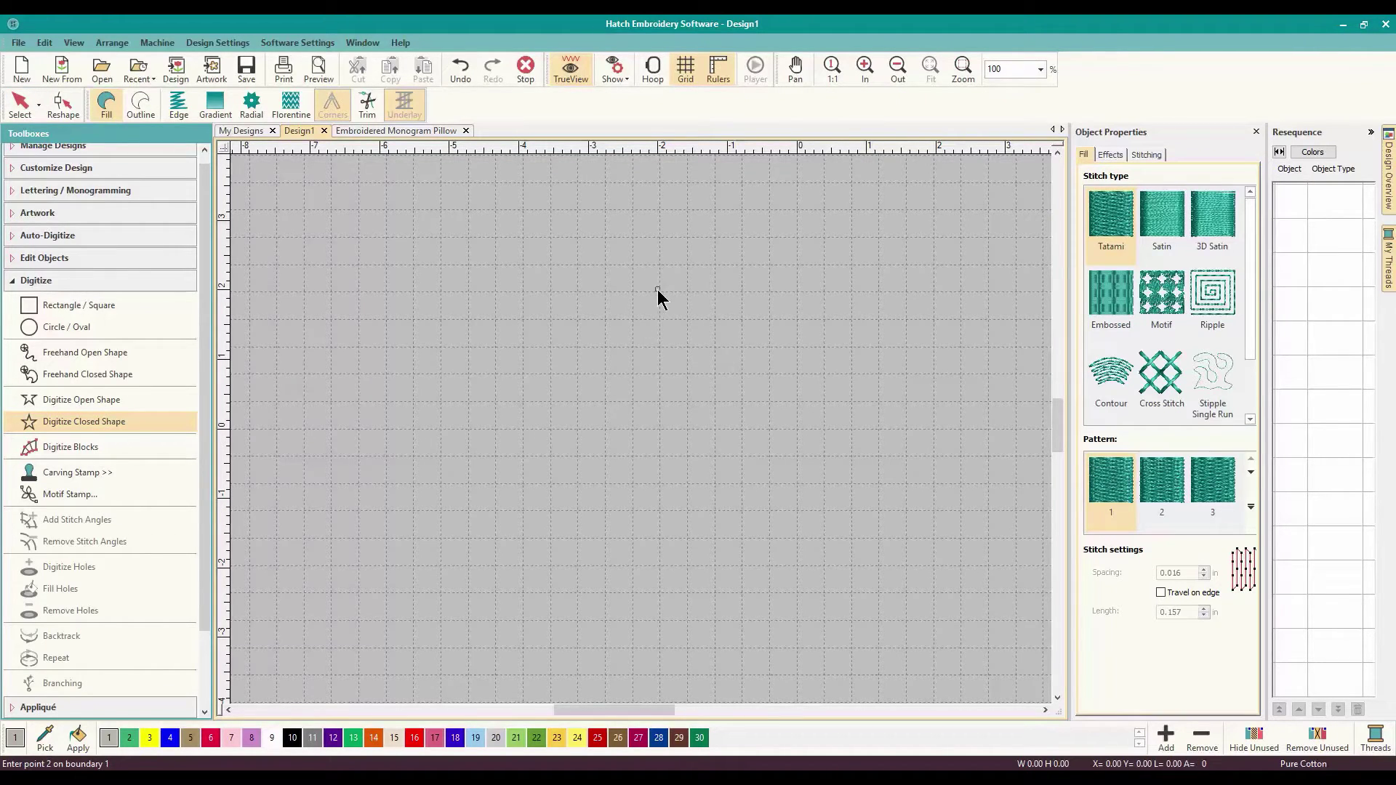
{"action": "left_click", "coordinate": [767, 399]}
{"action": "left_click", "coordinate": [660, 480]}
{"action": "key", "text": "Return"}
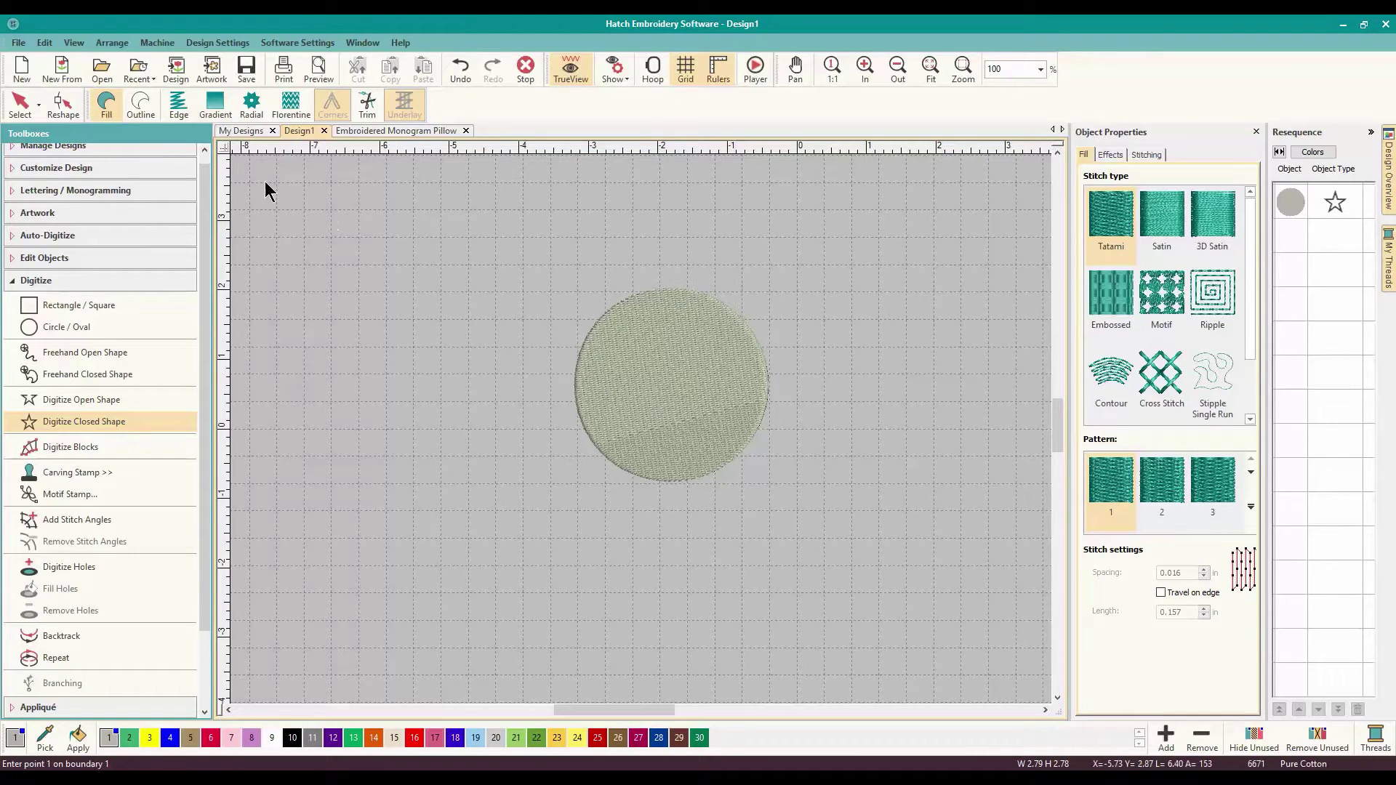
Change the selected circle's fill to Motif and turn on its 3D Warp effect
{"action": "left_click", "coordinate": [16, 106]}
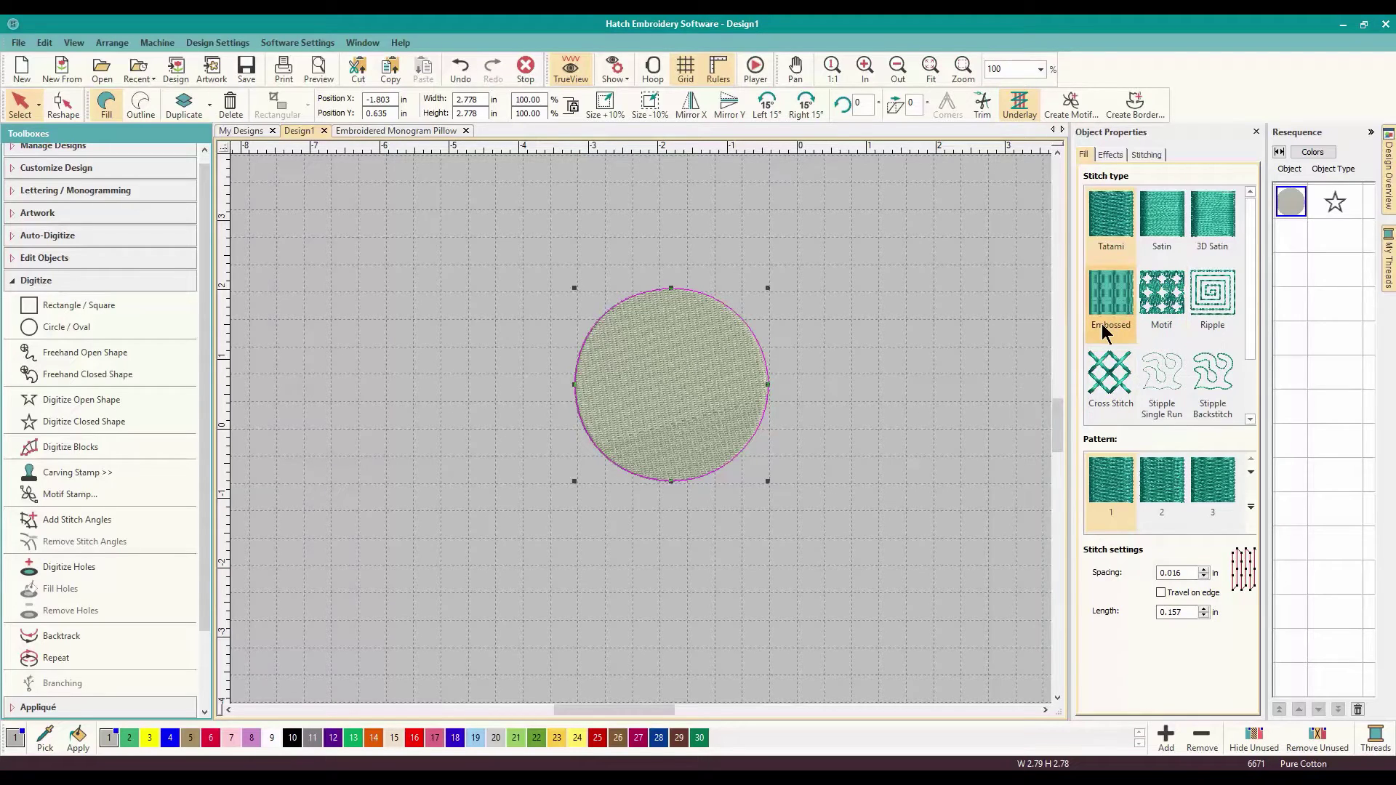
{"action": "left_click", "coordinate": [1162, 307]}
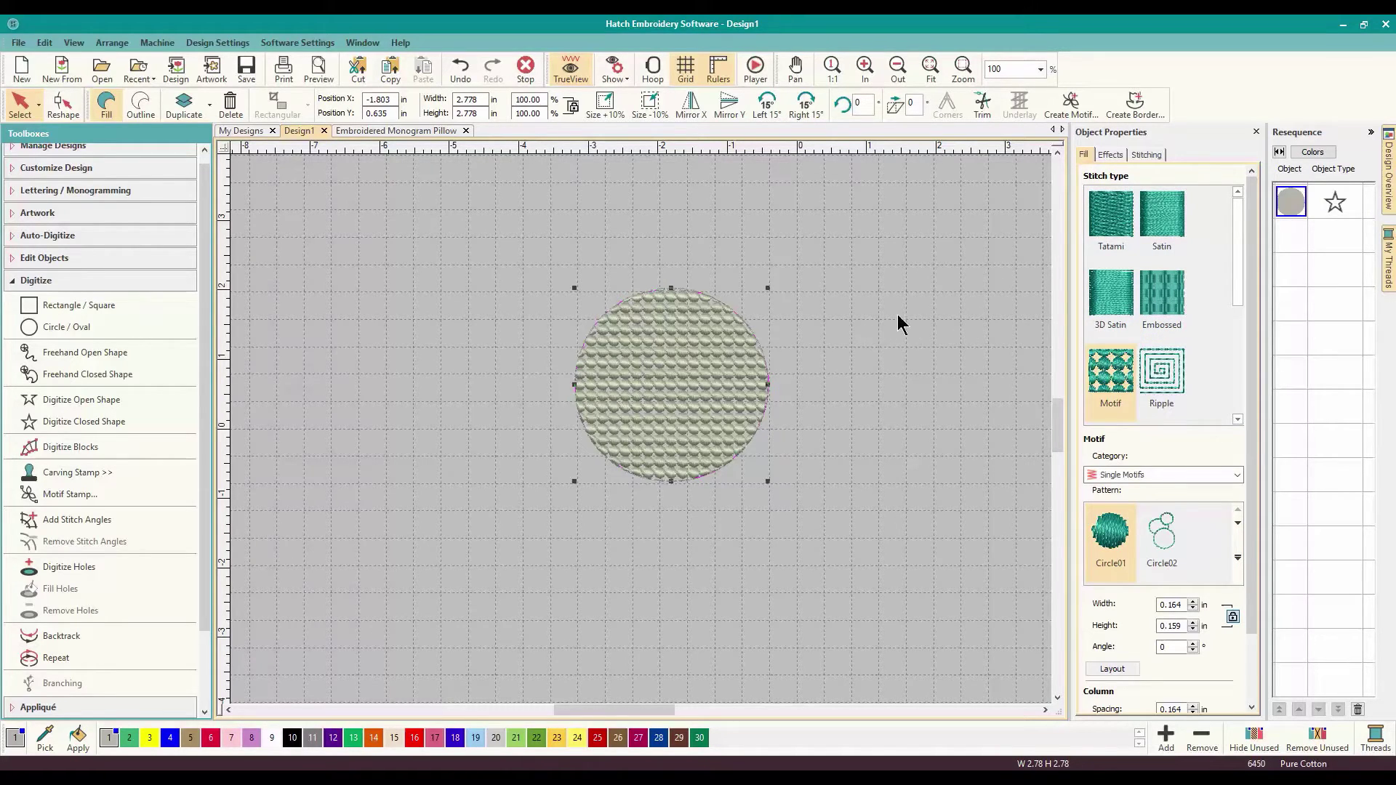
{"action": "left_click", "coordinate": [1113, 157]}
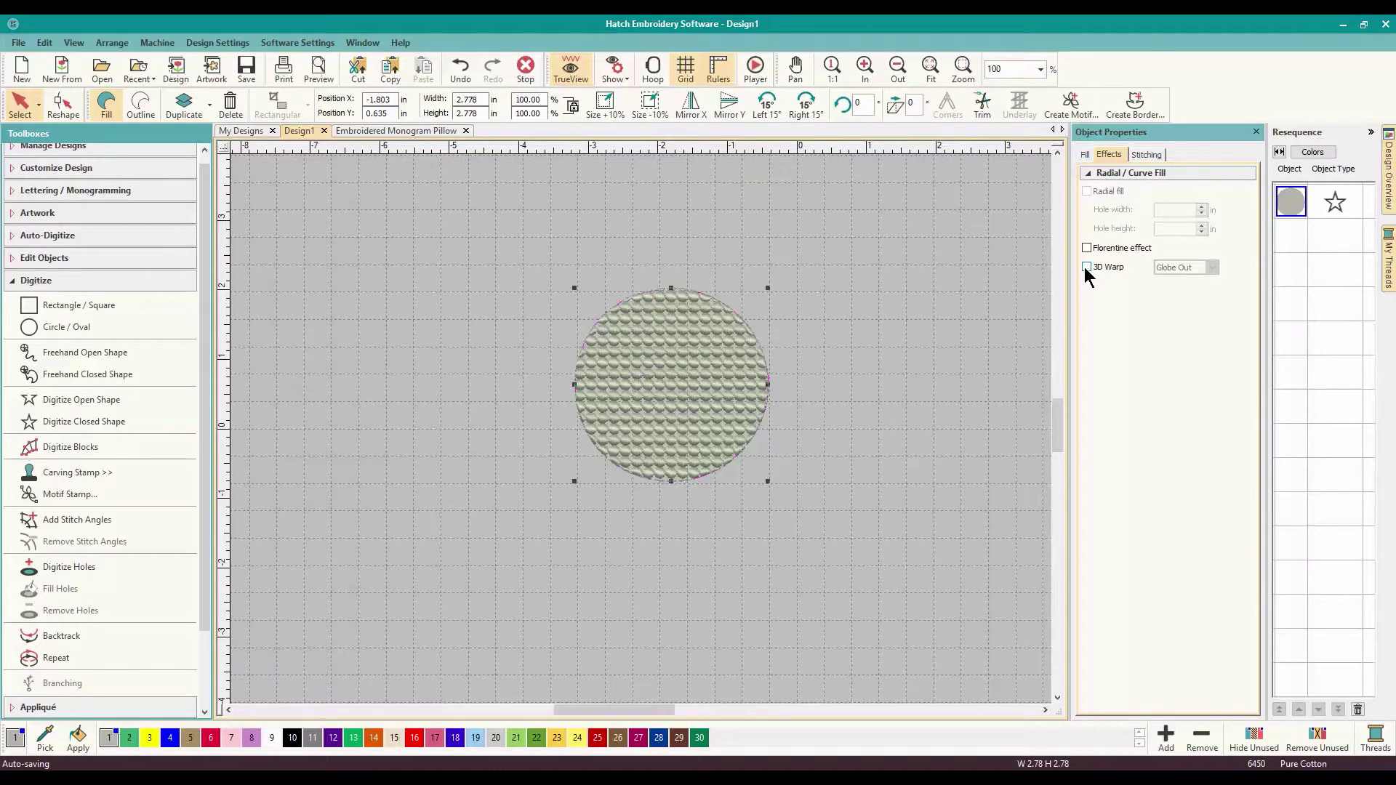
{"action": "scroll", "coordinate": [889, 373], "scroll_direction": "up", "scroll_amount": 1}
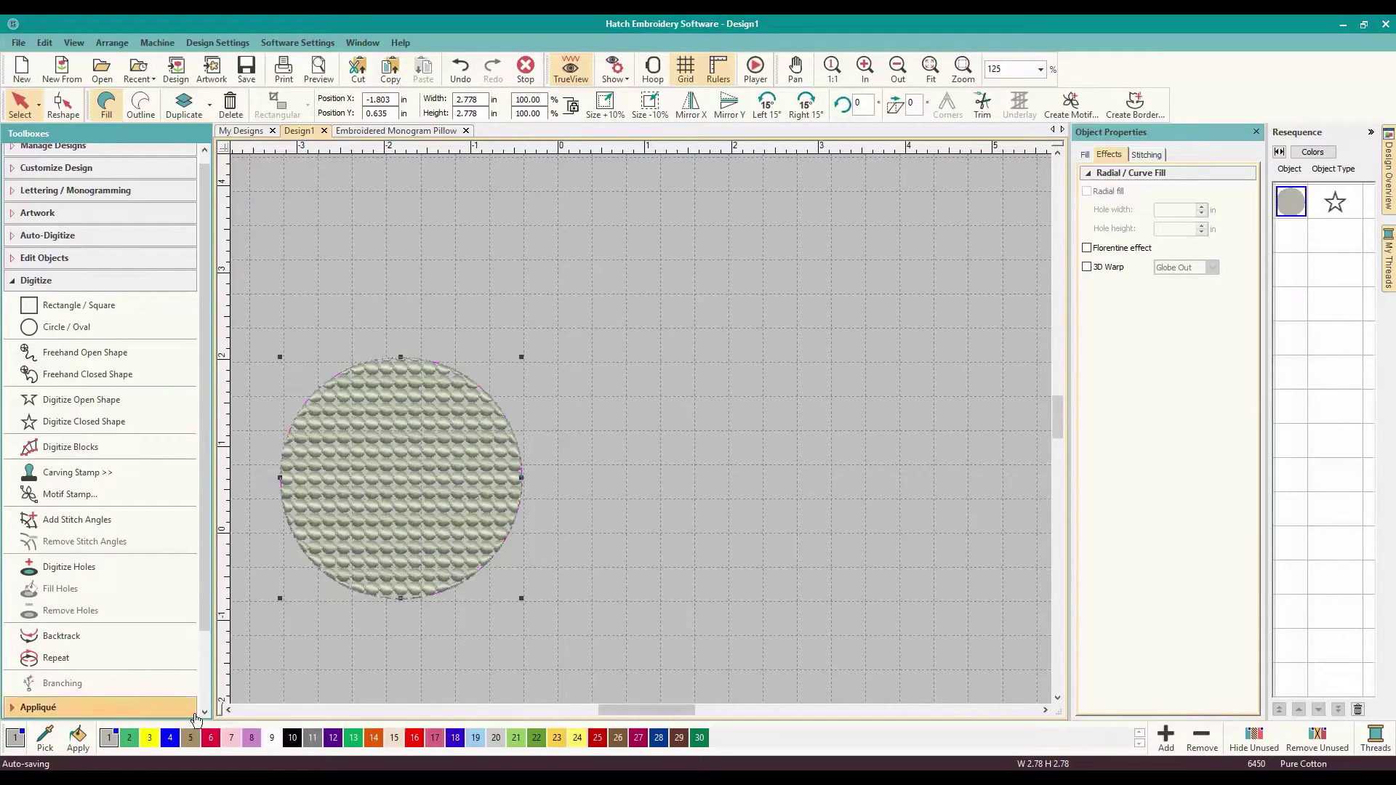
{"action": "left_click", "coordinate": [228, 710]}
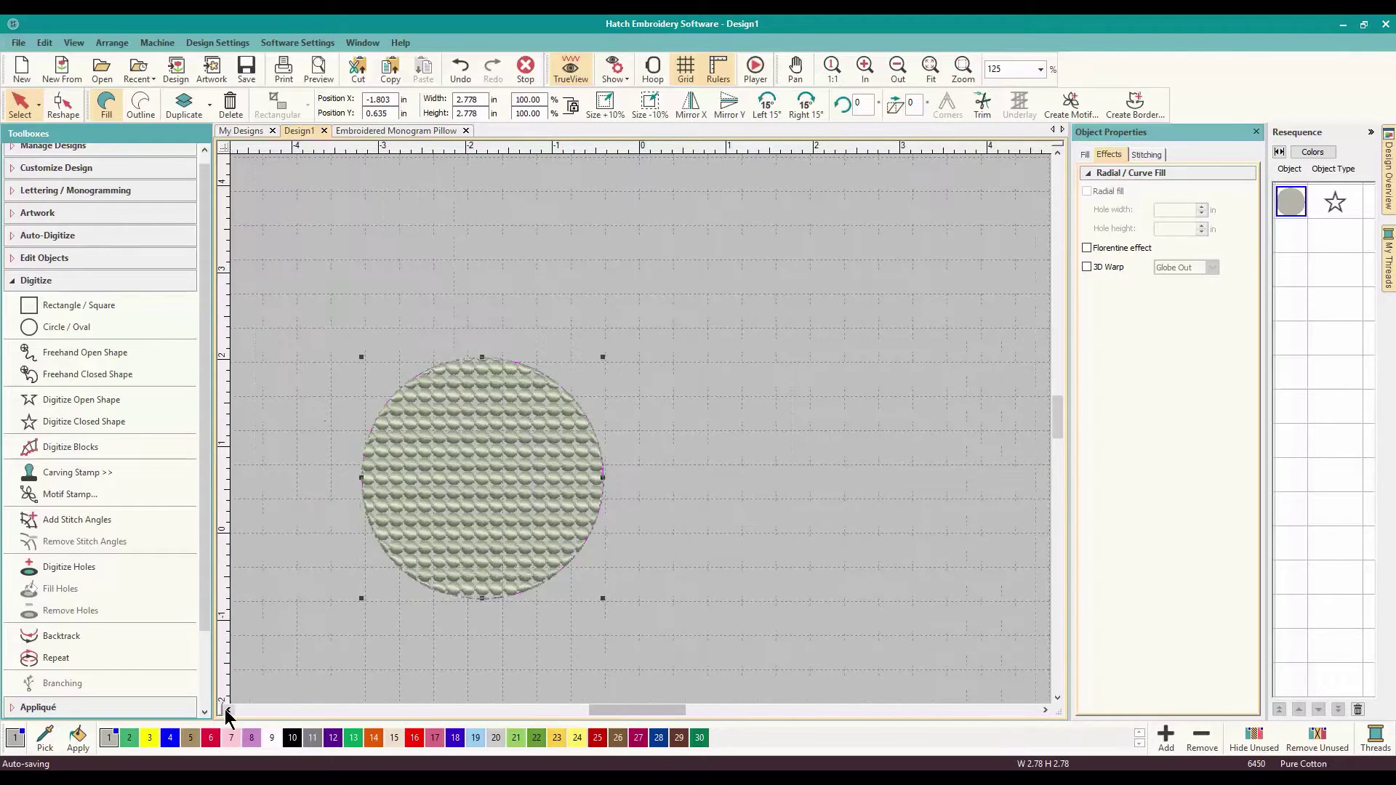
{"action": "left_click", "coordinate": [228, 710]}
{"action": "left_click", "coordinate": [228, 710]}
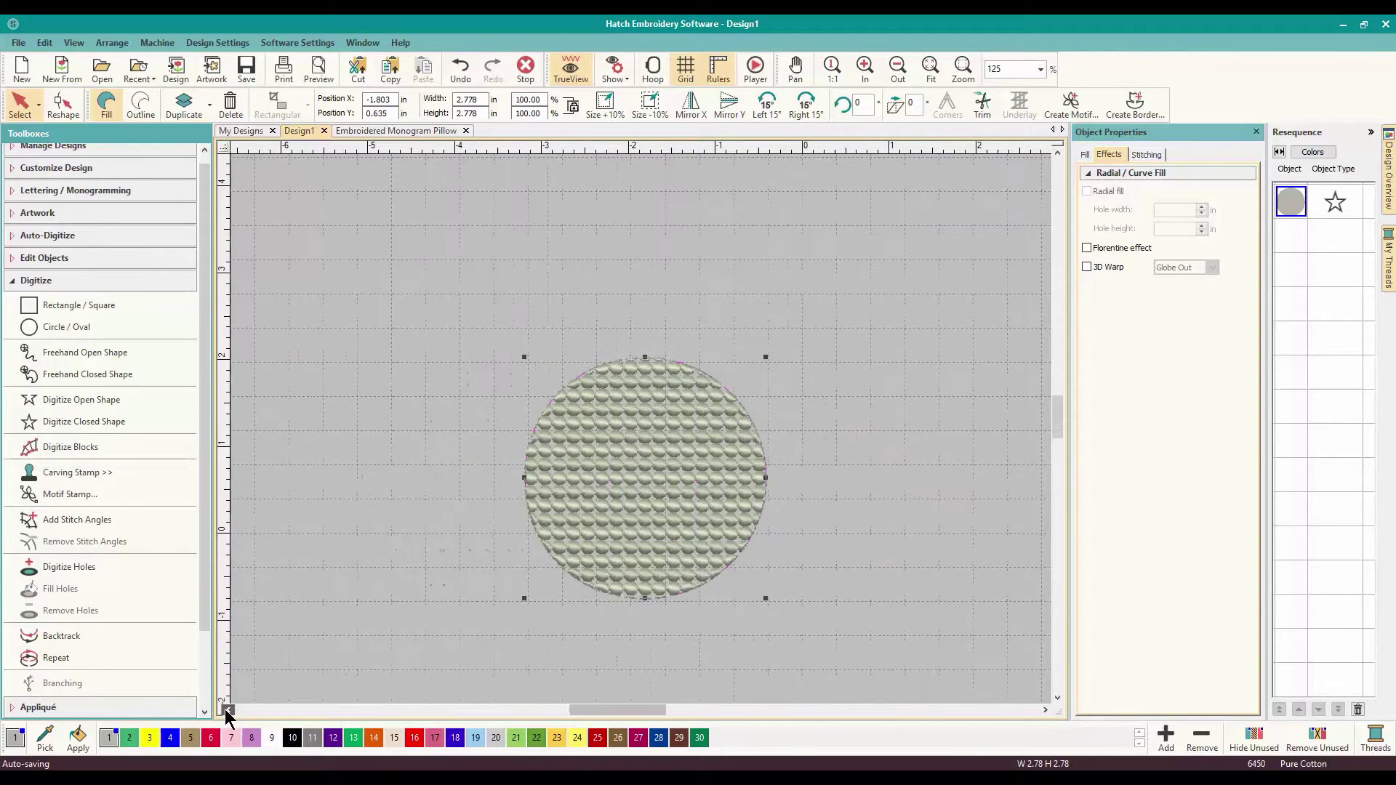
{"action": "left_click", "coordinate": [1058, 699]}
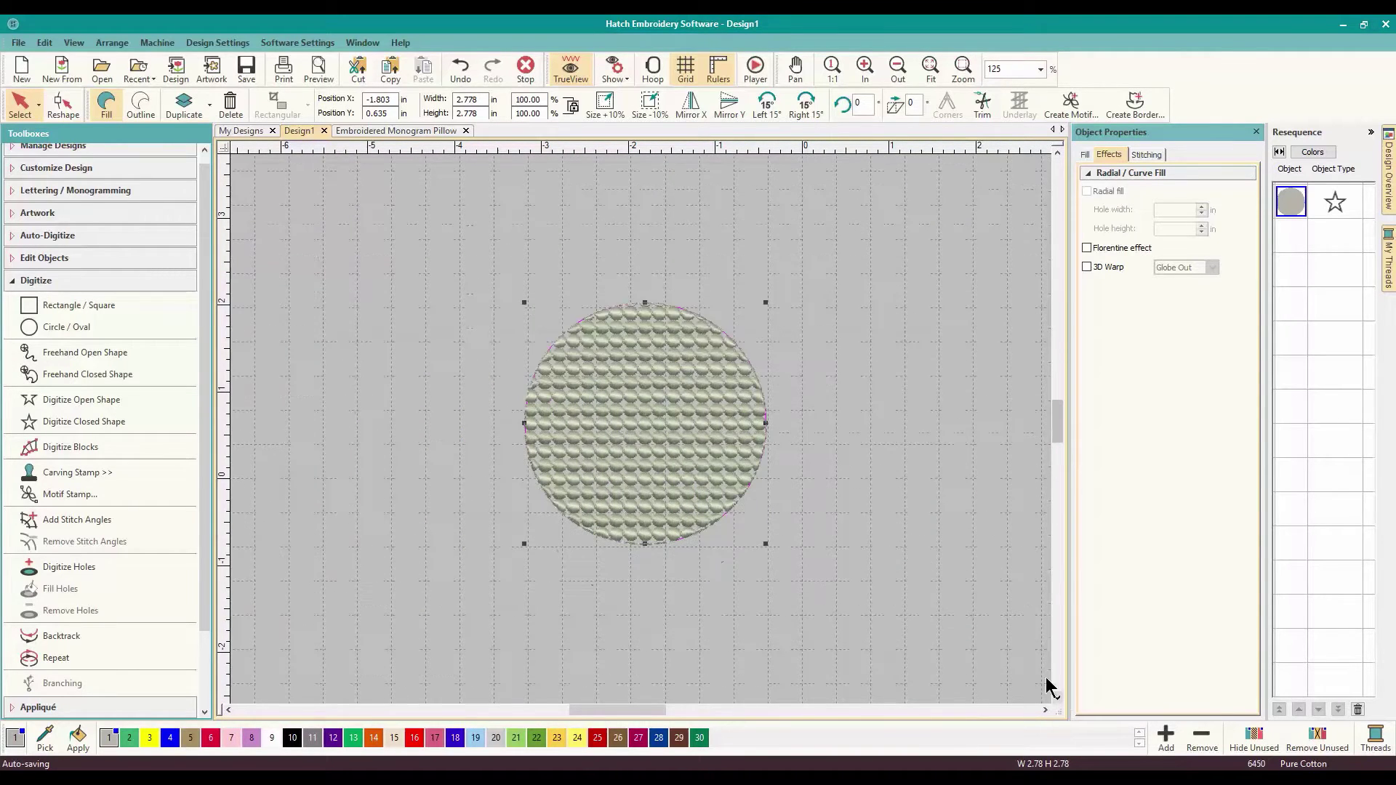
{"action": "left_click", "coordinate": [1088, 267]}
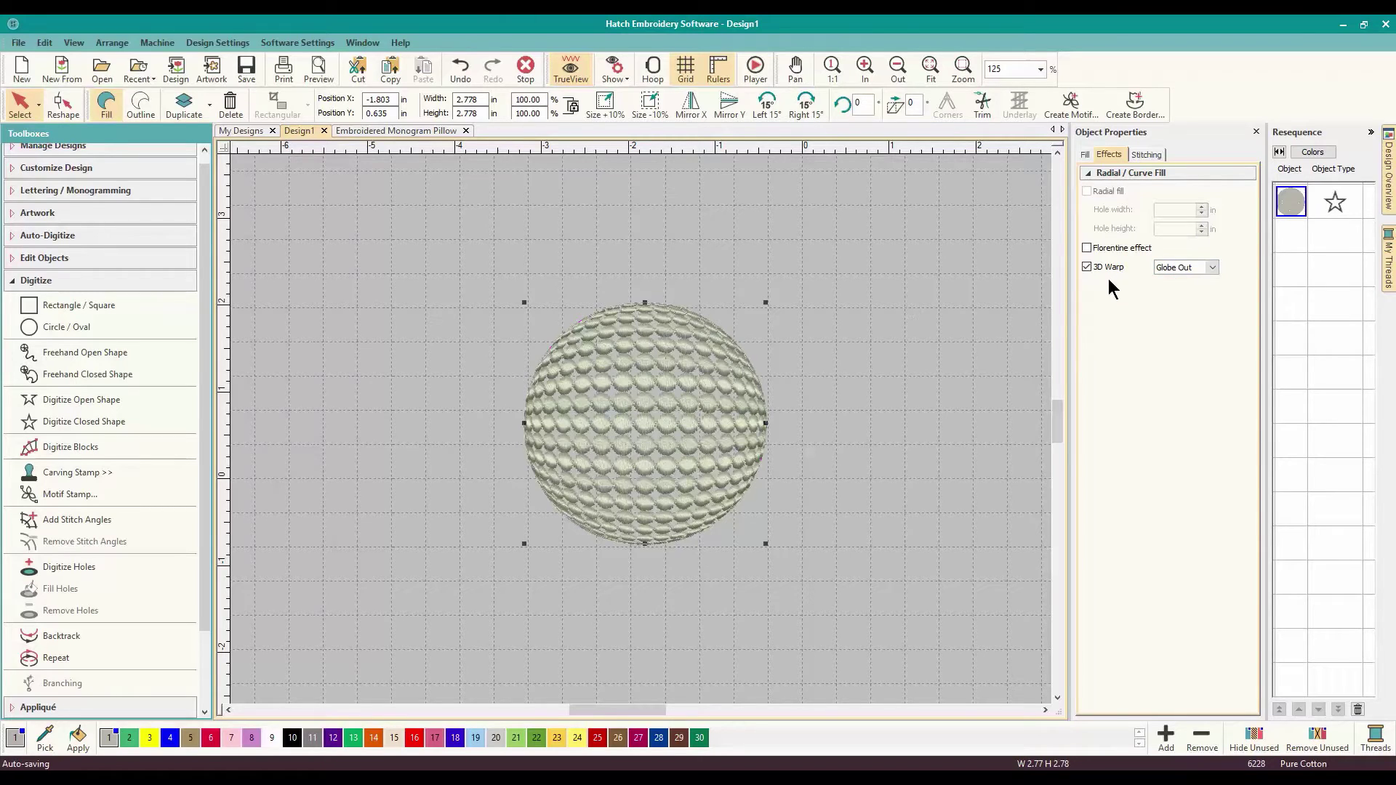
Try the Globe In warp on the motif-filled circle, and return it to Globe Out
{"action": "left_click", "coordinate": [1212, 269]}
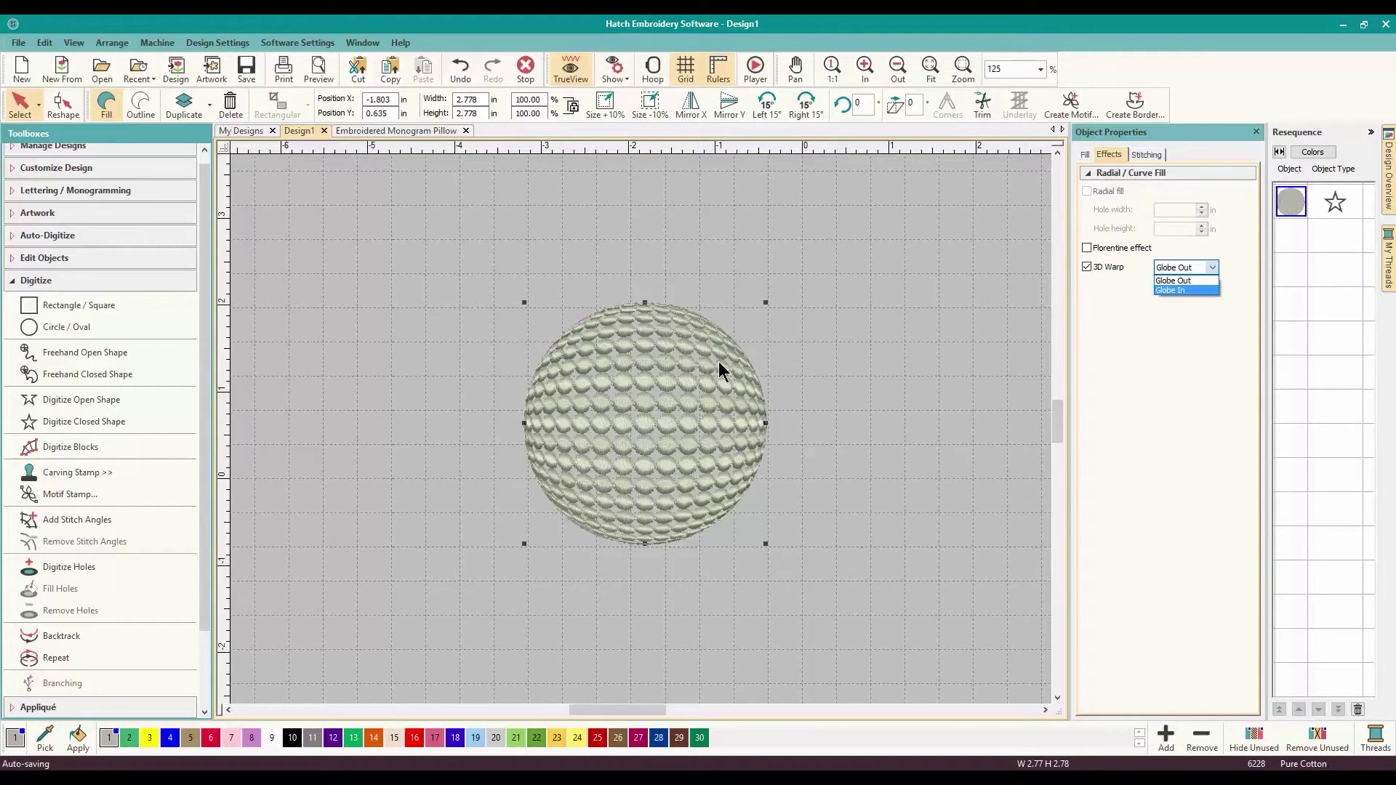
{"action": "left_click", "coordinate": [1192, 289]}
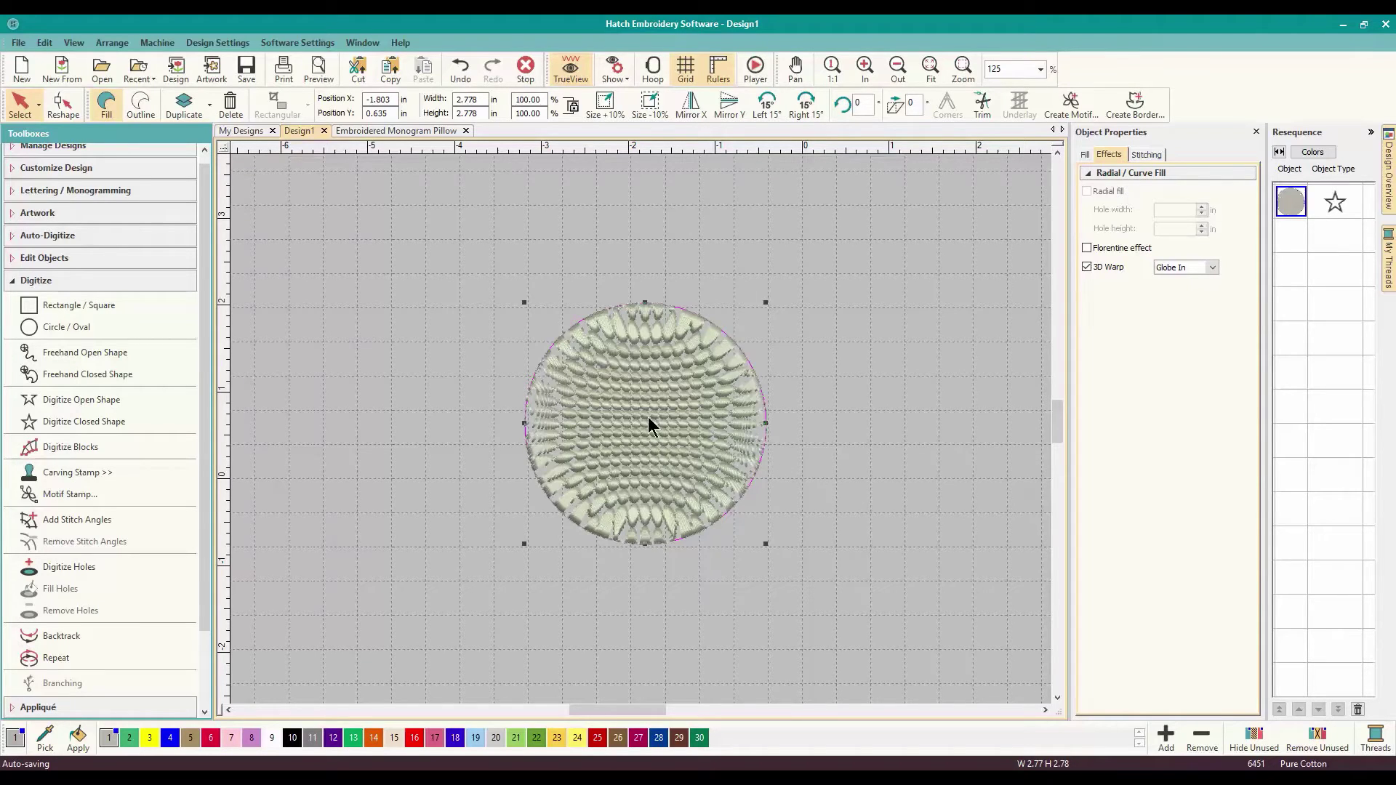
{"action": "left_click", "coordinate": [1212, 269]}
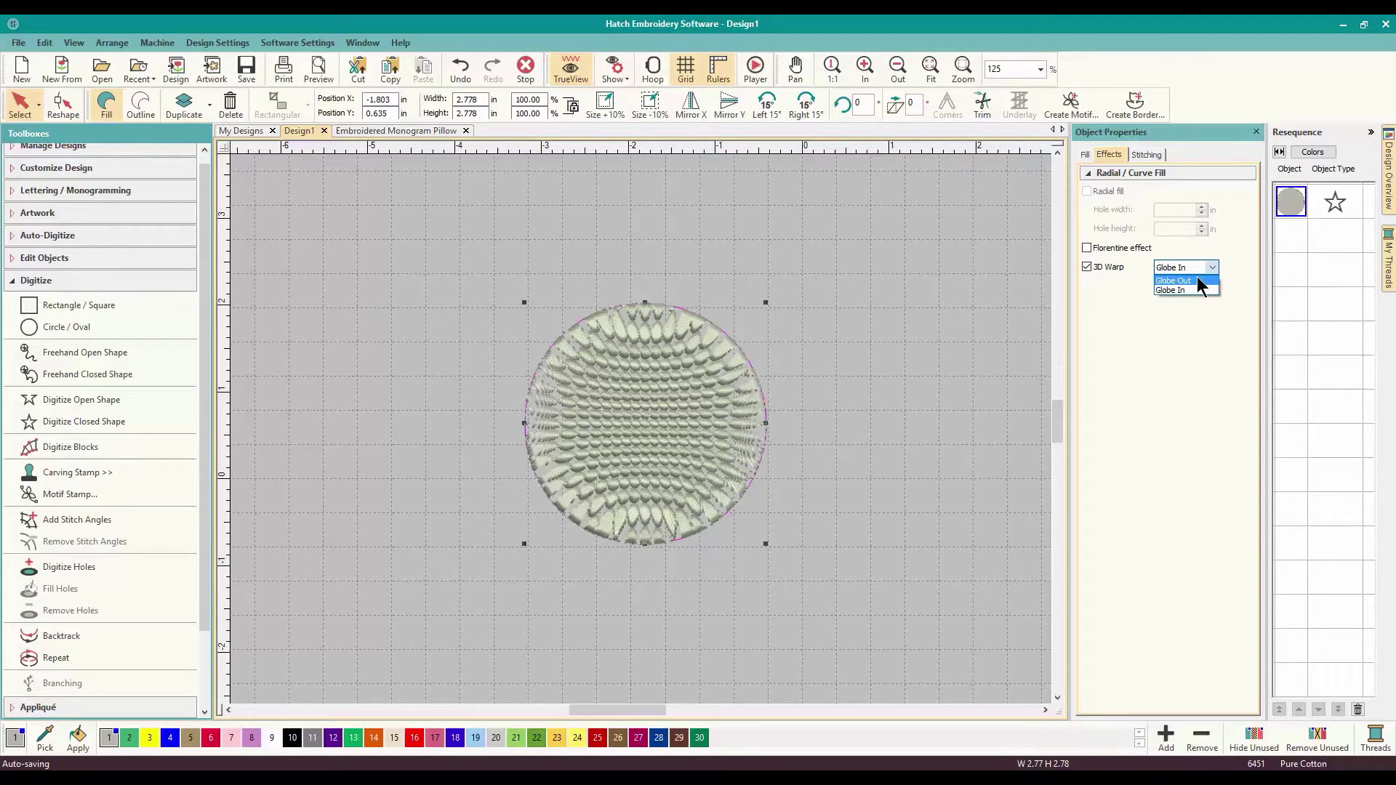
{"action": "left_click", "coordinate": [1197, 277]}
Delete the warped motif-filled circle from the design
{"action": "left_click", "coordinate": [820, 360]}
{"action": "left_click", "coordinate": [701, 395]}
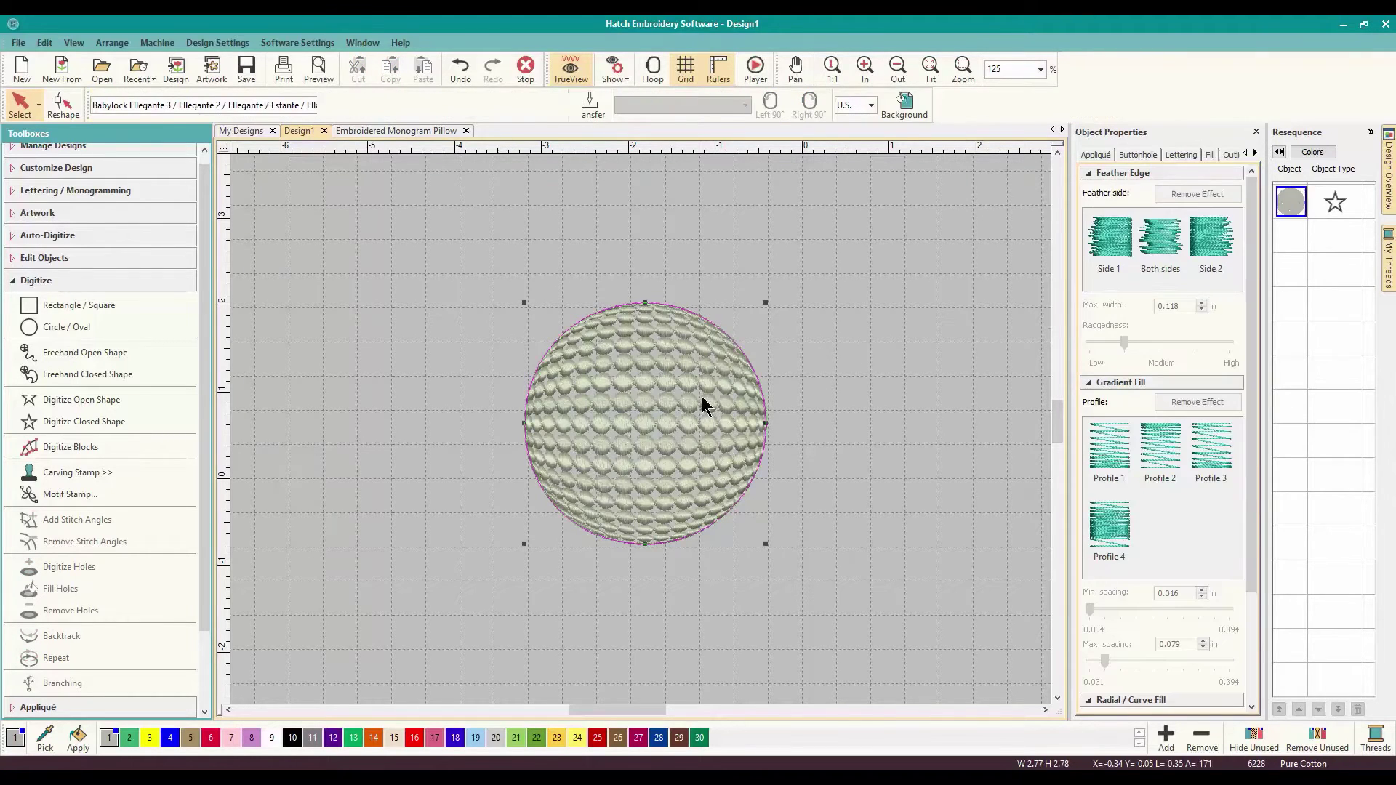
{"action": "key", "text": "Delete"}
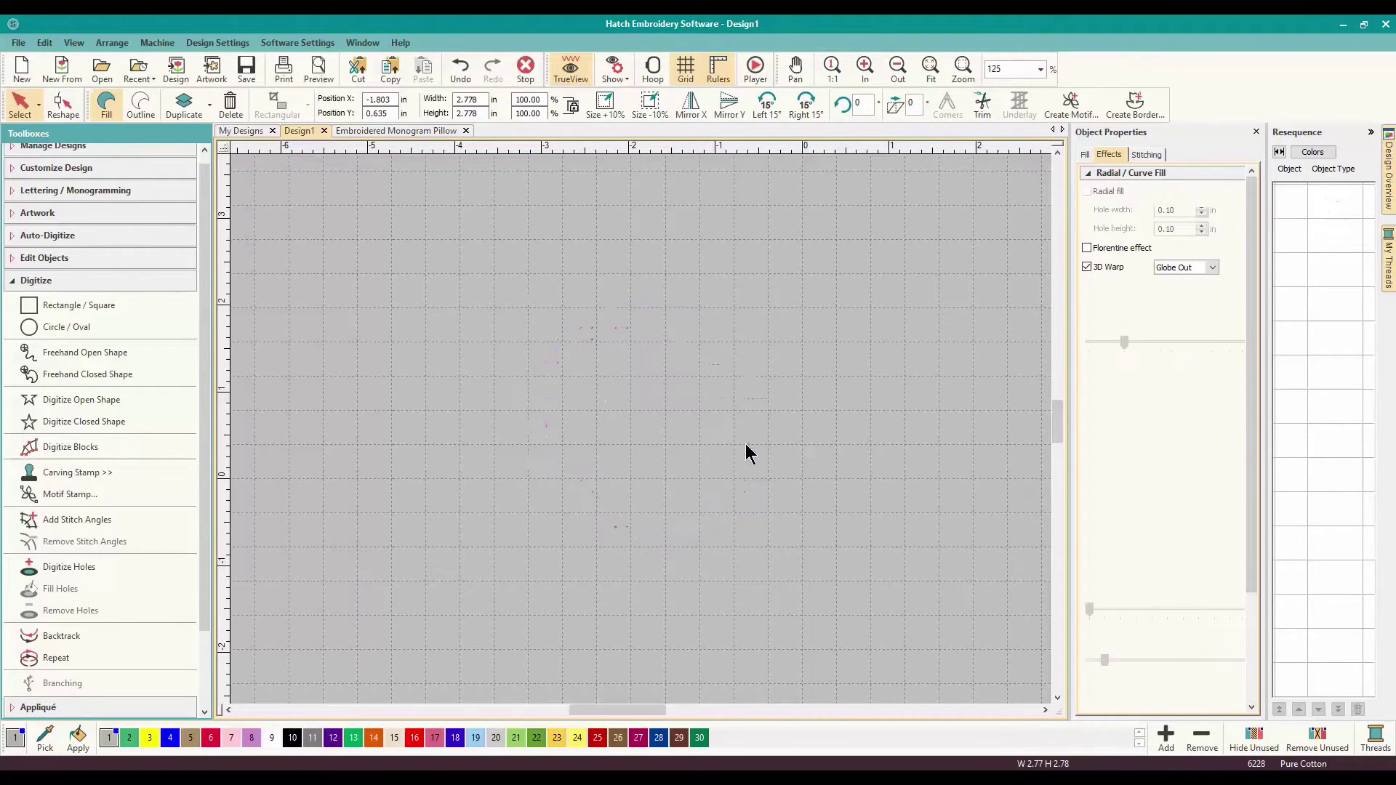
Draw a filled circle about 2.46 in across in the workspace with the Circle / Oval tool
{"action": "left_click", "coordinate": [80, 331]}
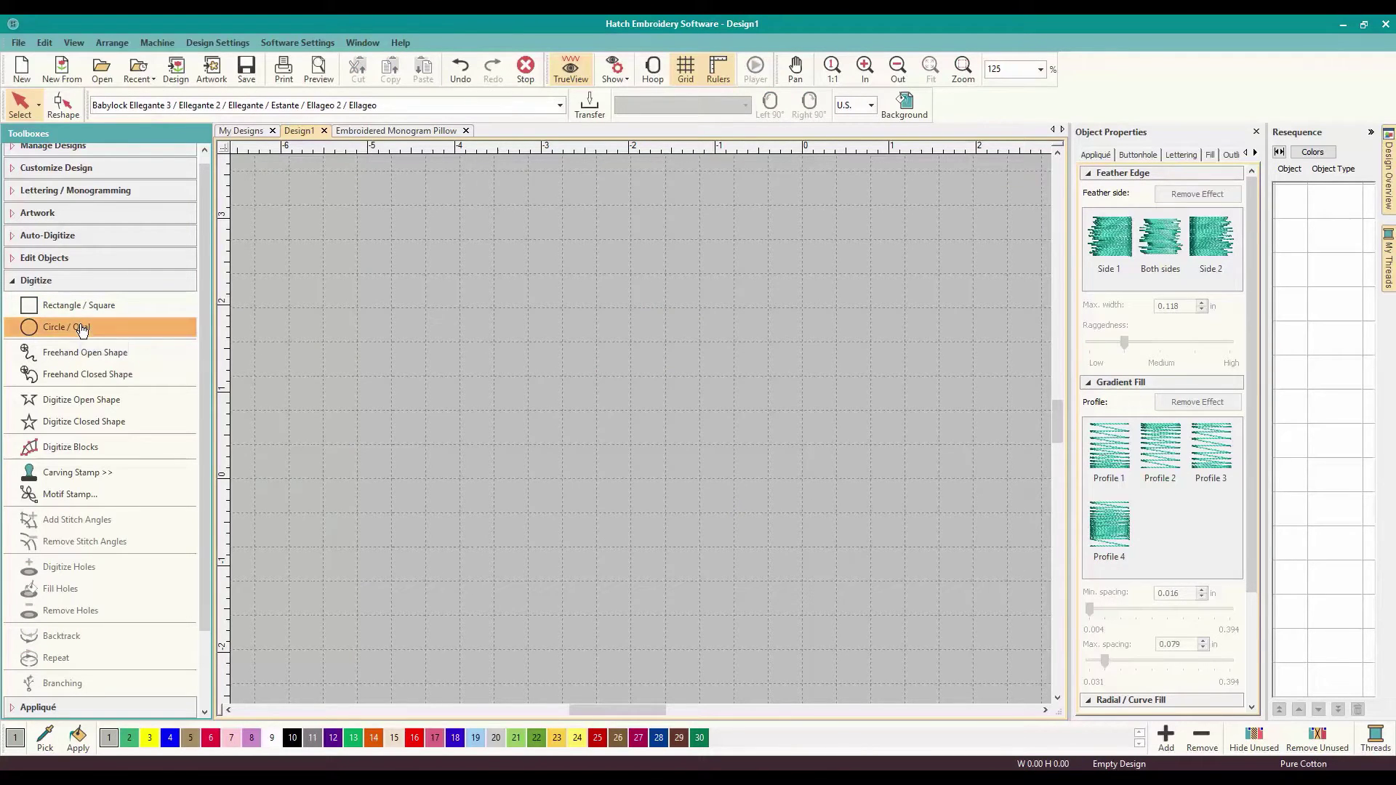
{"action": "left_click", "coordinate": [562, 375]}
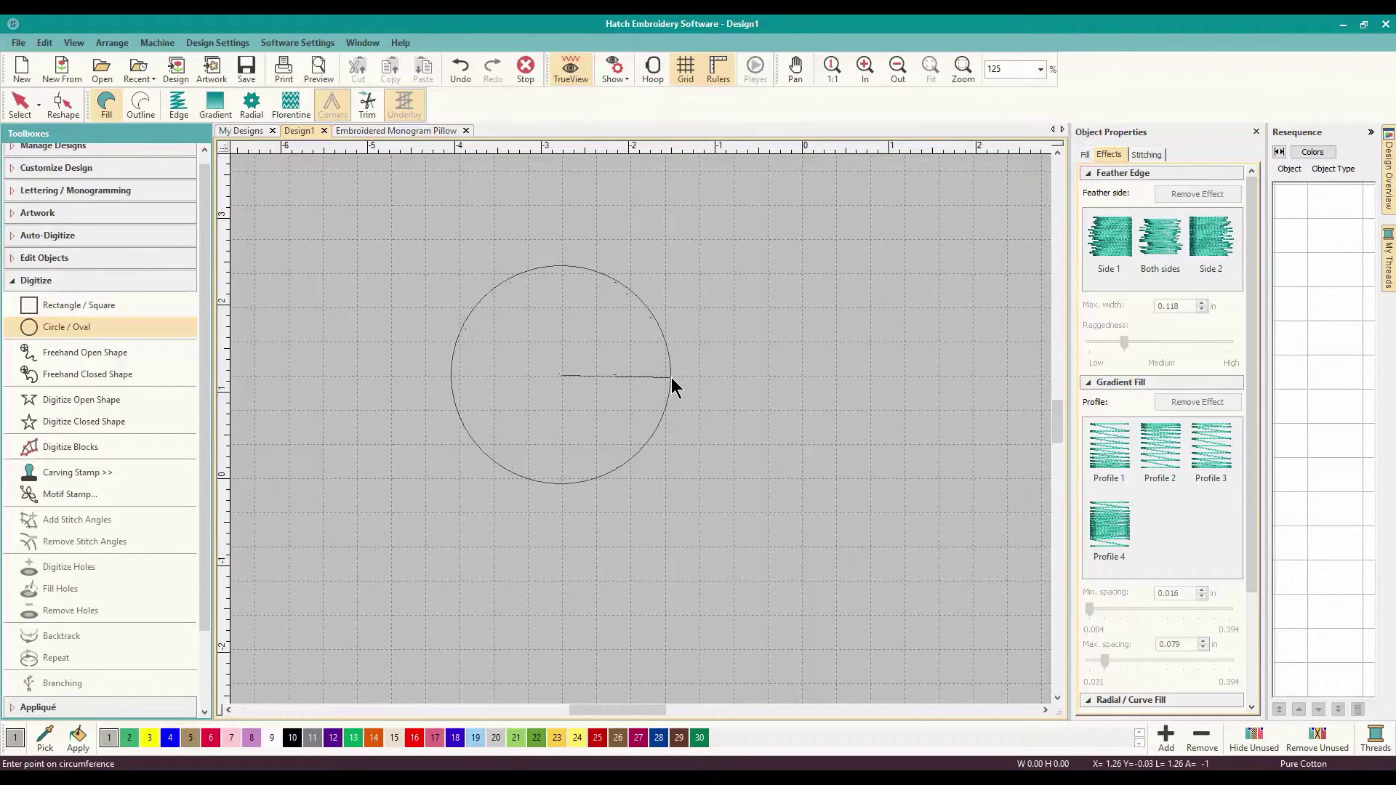
{"action": "left_click", "coordinate": [670, 377]}
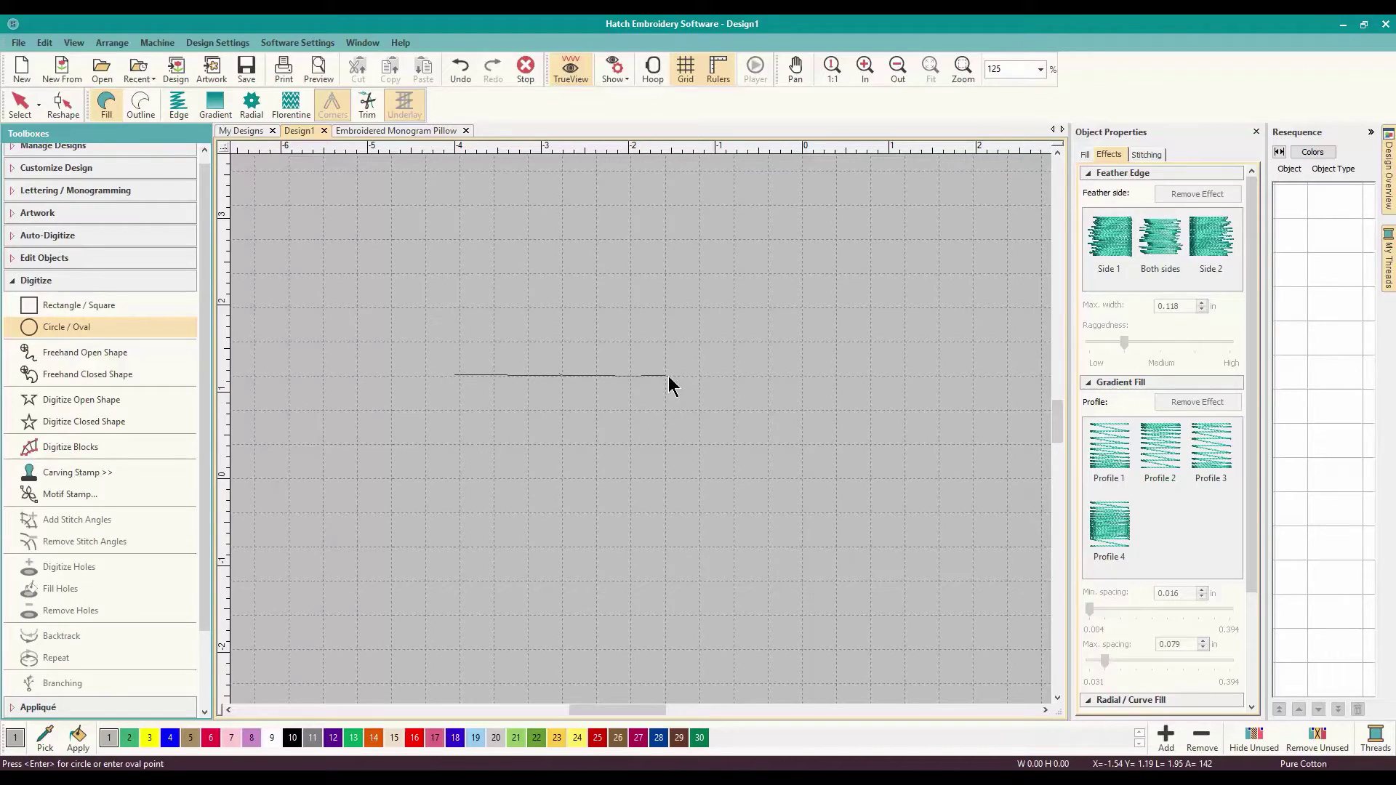
{"action": "key", "text": "Return"}
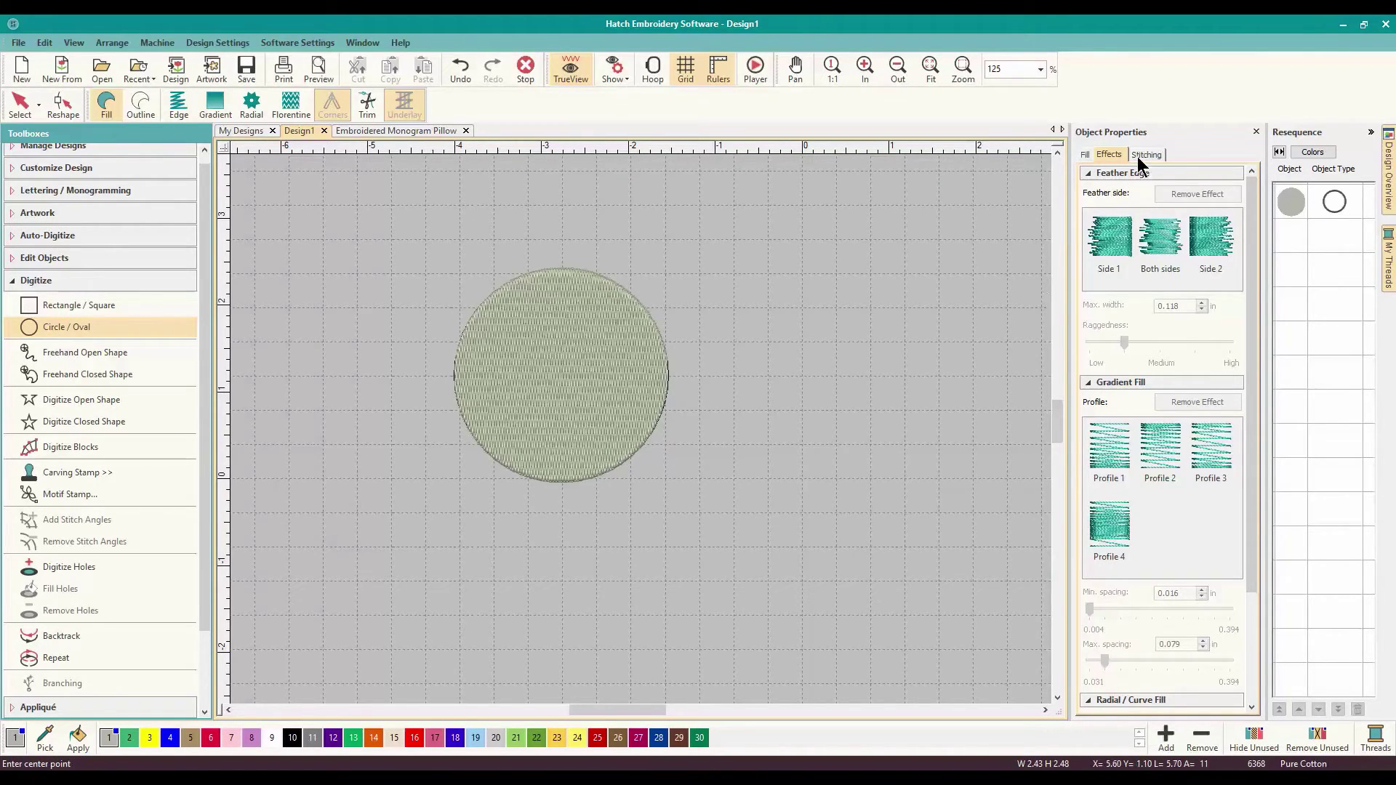
Convert the selected circle to an outline object and back to a Tatami-filled closed shape
{"action": "scroll", "coordinate": [1190, 480], "scroll_direction": "down", "scroll_amount": 3}
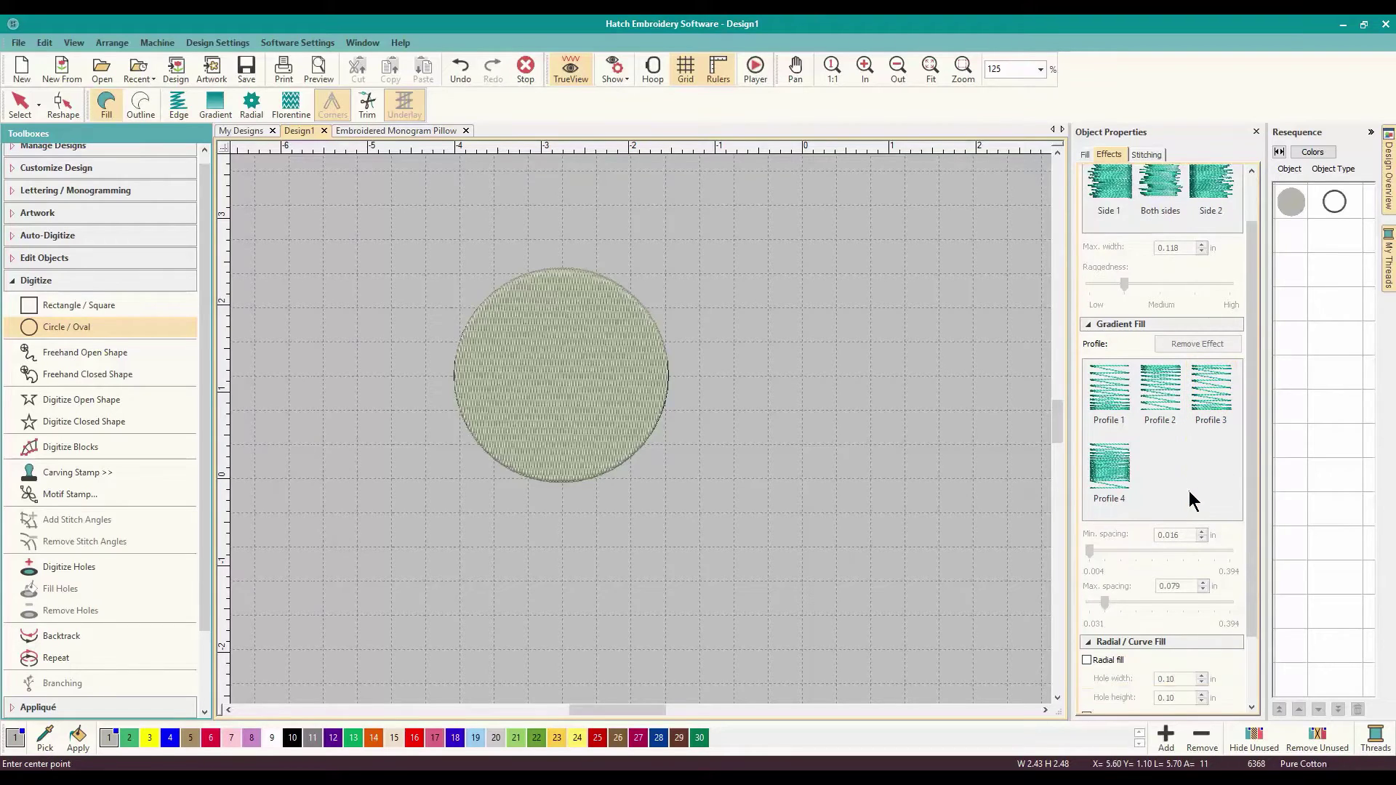
{"action": "scroll", "coordinate": [1190, 526], "scroll_direction": "down", "scroll_amount": 1}
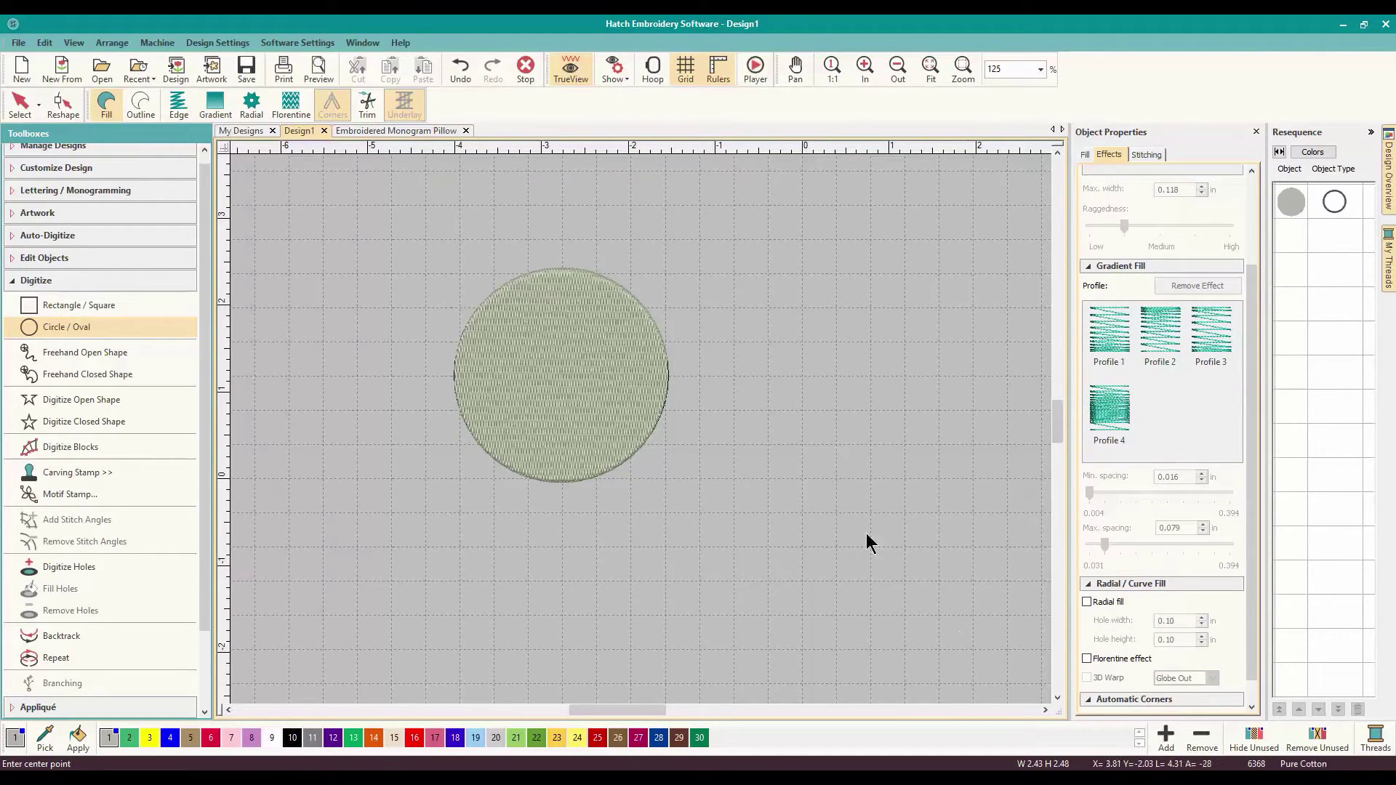
{"action": "left_click", "coordinate": [19, 109]}
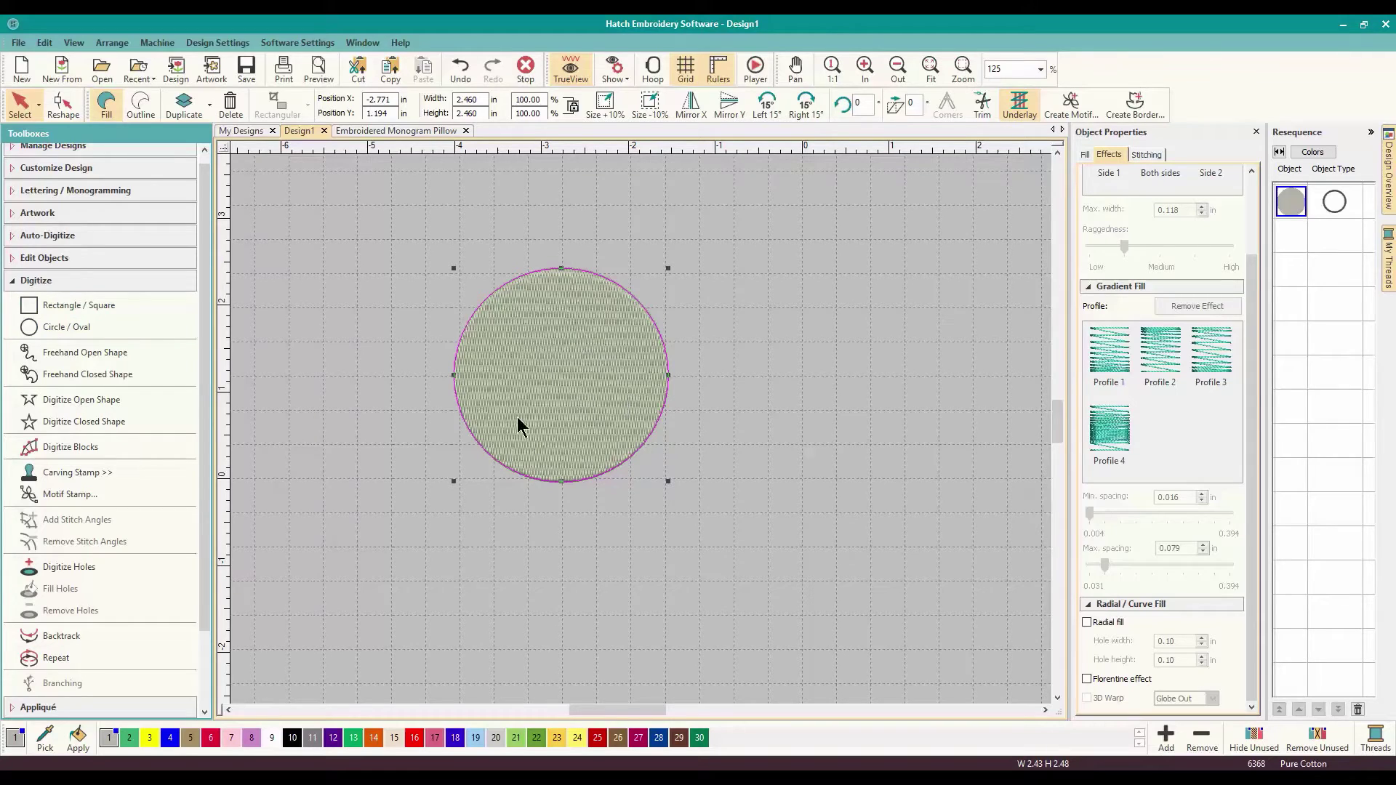
{"action": "left_click", "coordinate": [140, 109]}
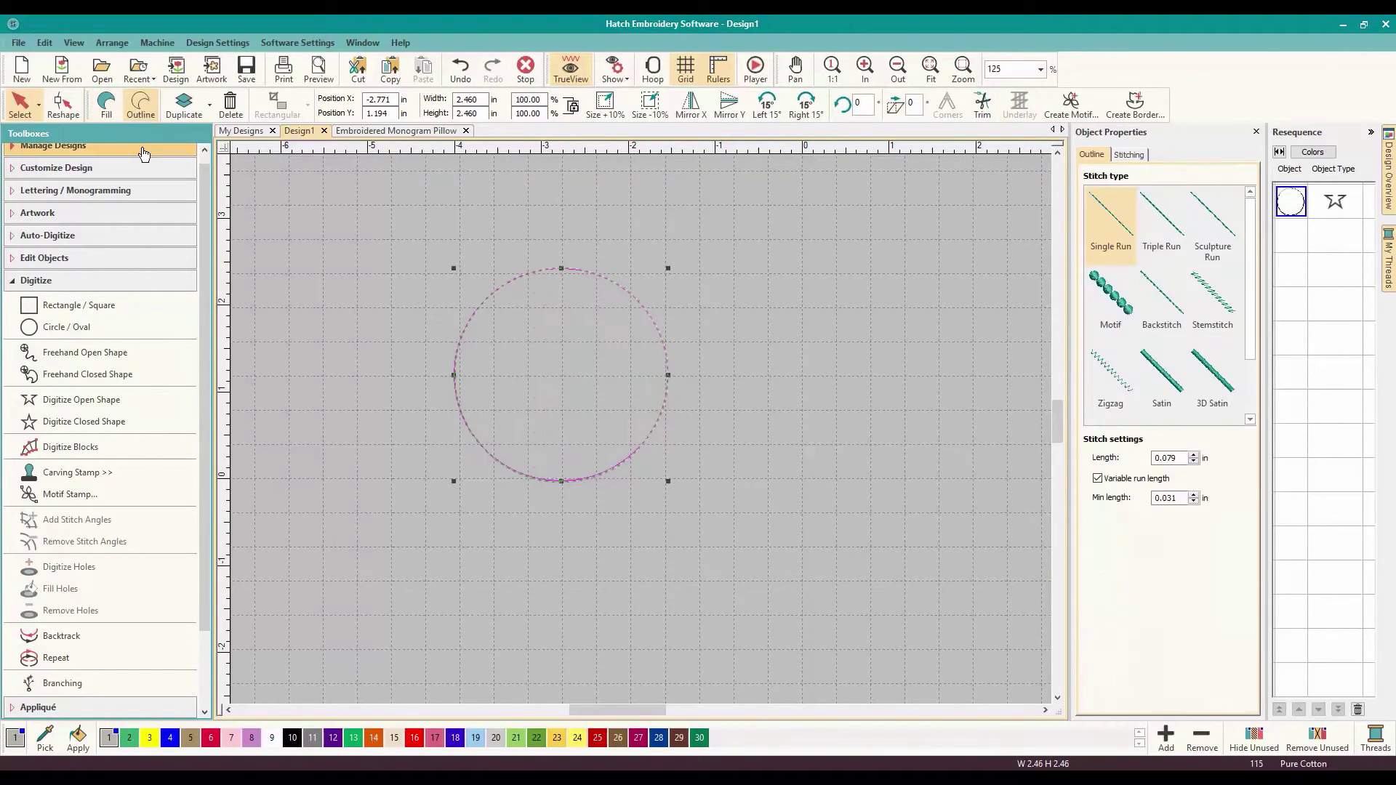
{"action": "left_click", "coordinate": [106, 104]}
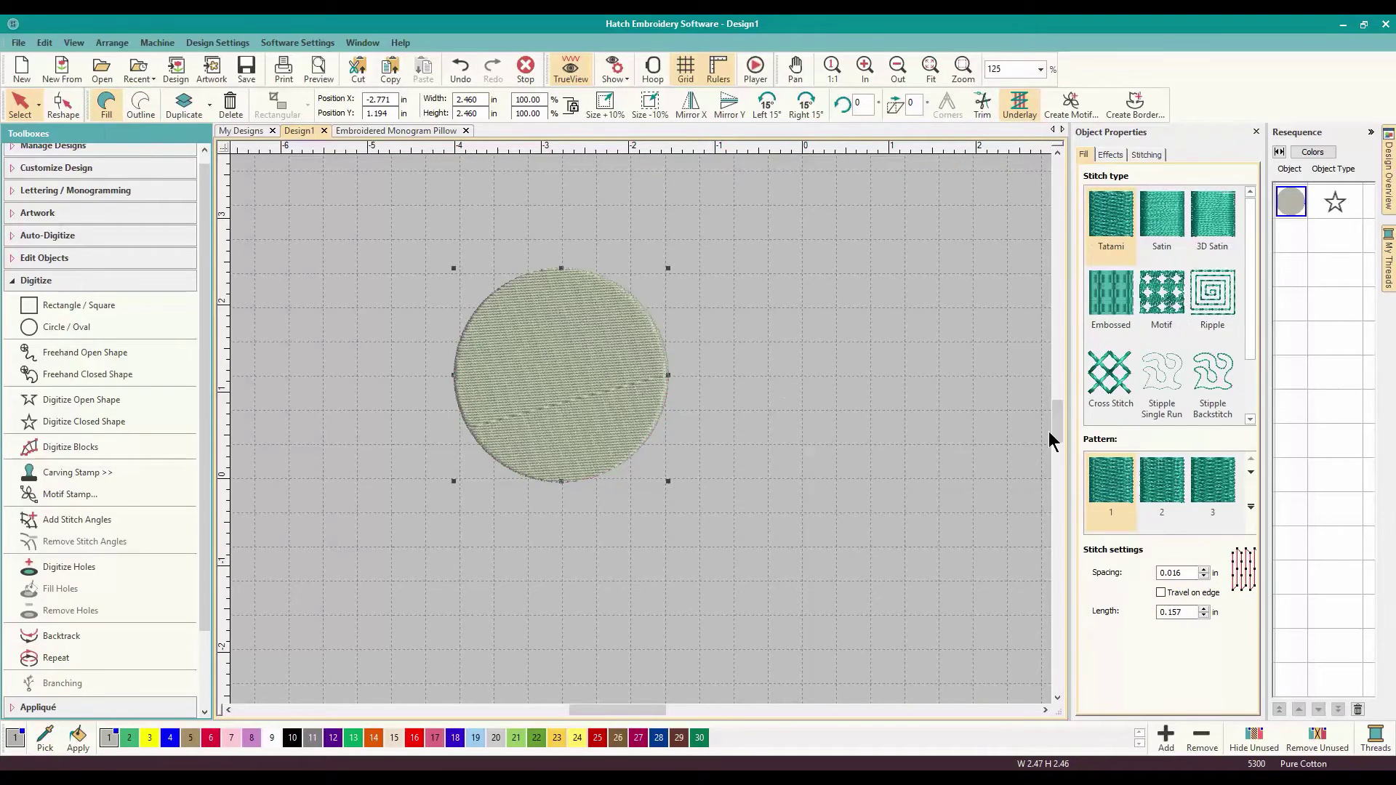
Change the circle's fill to Motif and check that its 3D Warp effect can be used
{"action": "left_click", "coordinate": [1156, 331]}
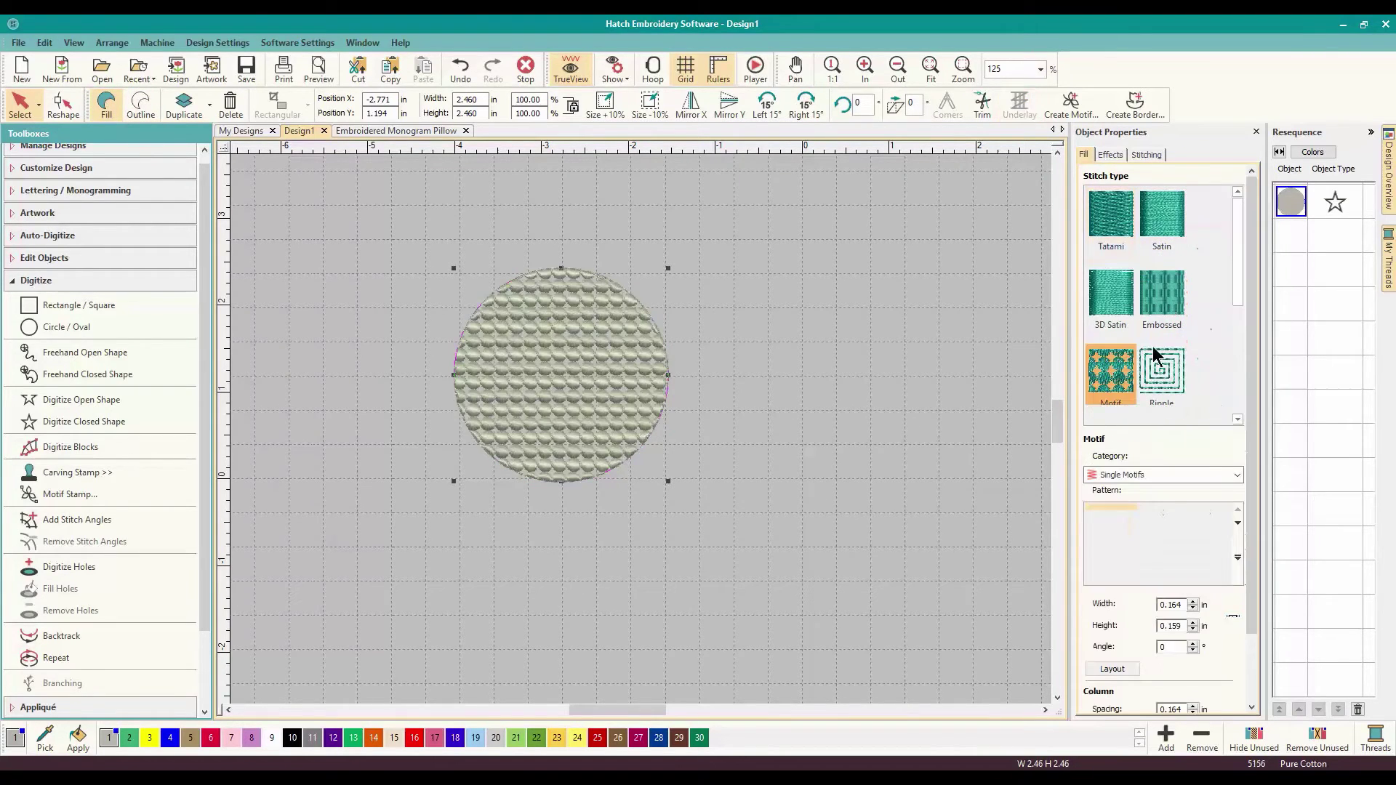
{"action": "left_click", "coordinate": [1113, 157]}
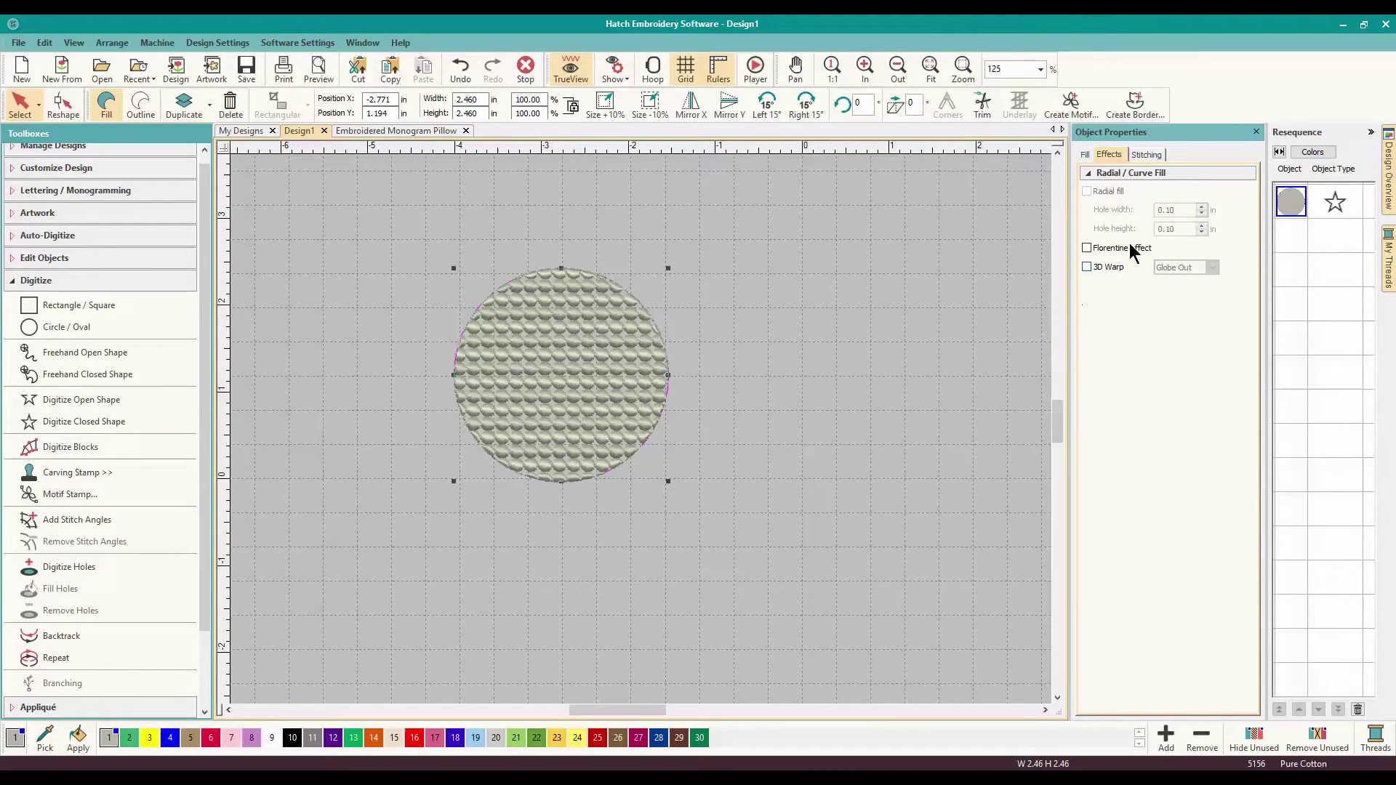
{"action": "left_click", "coordinate": [1086, 155]}
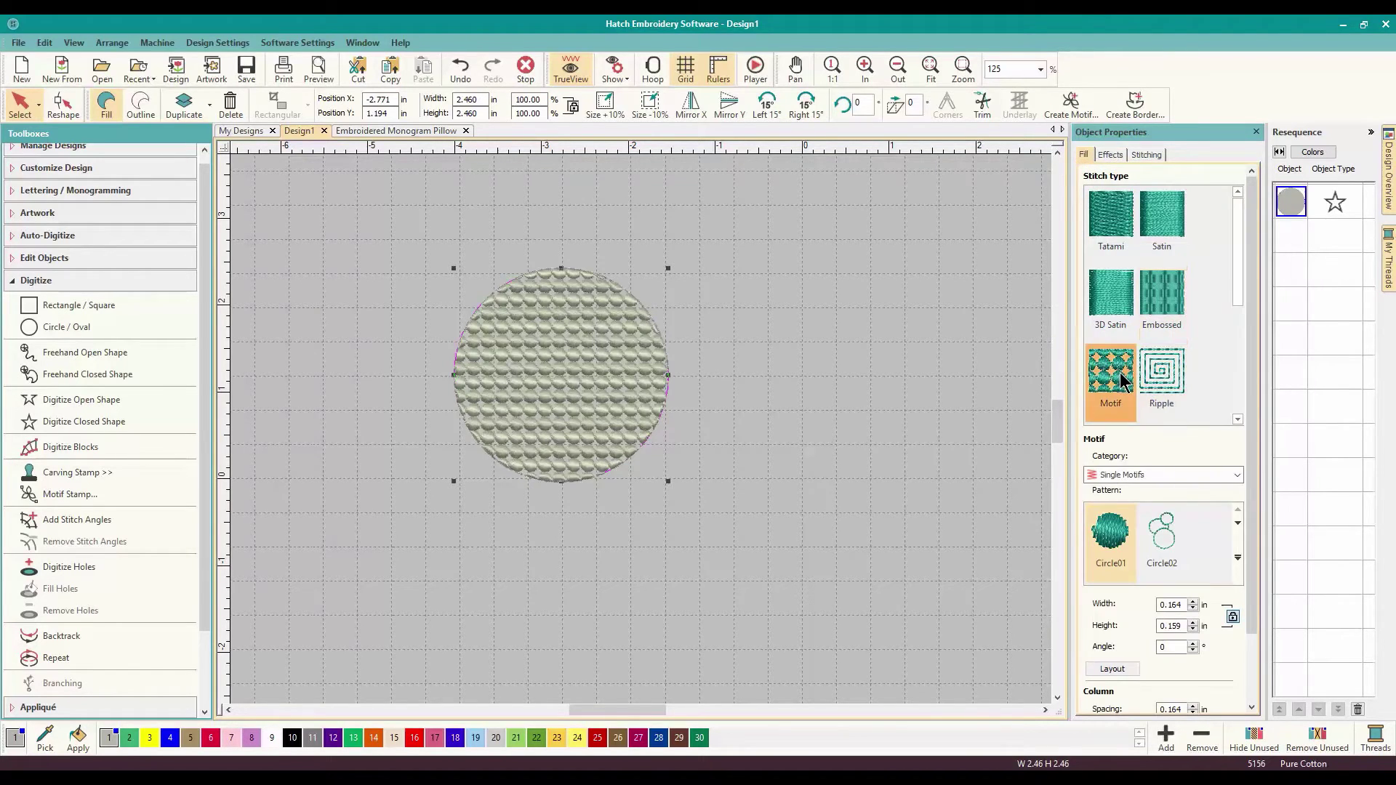
Detach the motif pattern gallery beside the circle and apply the Scroll01 pattern followed by Scroll02 to the fill
{"action": "left_click", "coordinate": [1236, 557]}
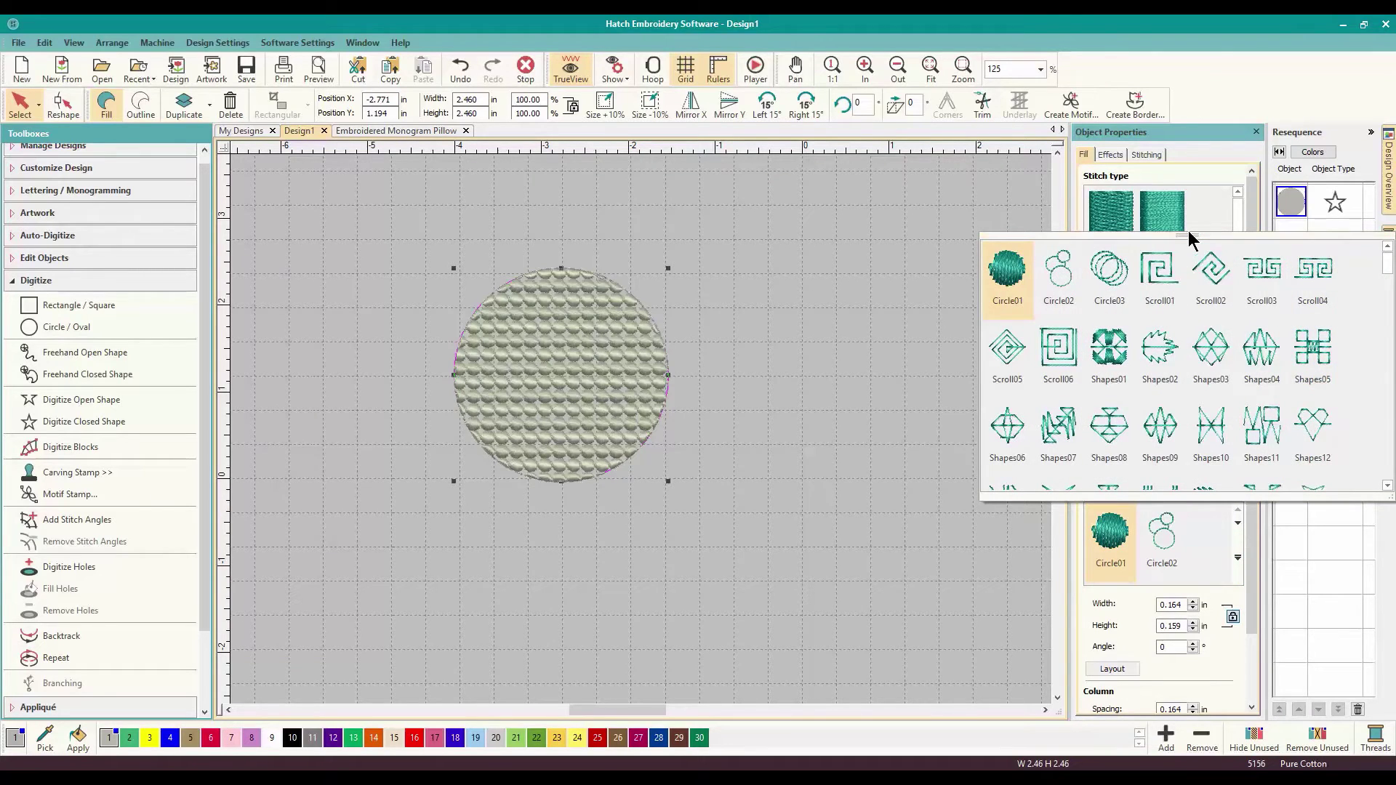
{"action": "left_click", "coordinate": [1130, 235]}
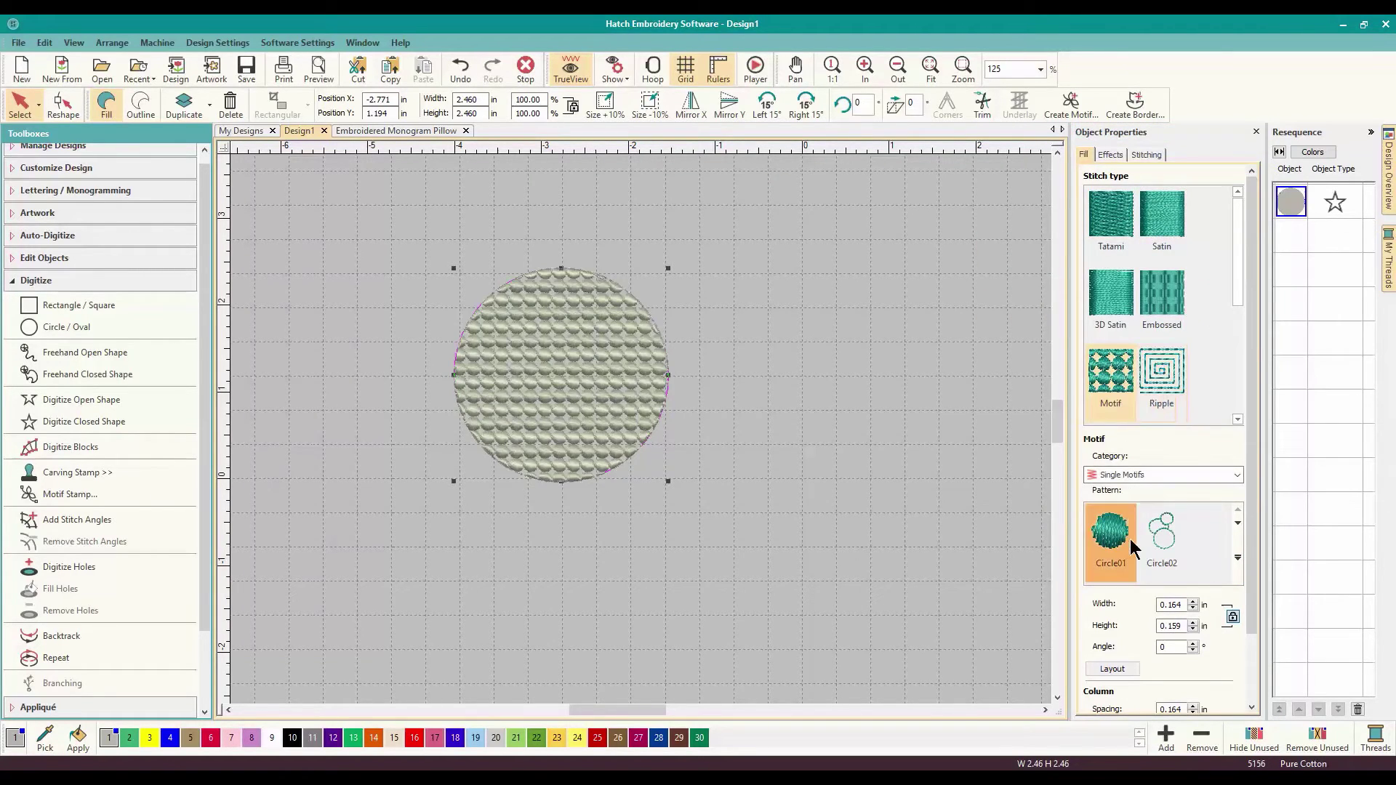
{"action": "left_click", "coordinate": [1238, 558]}
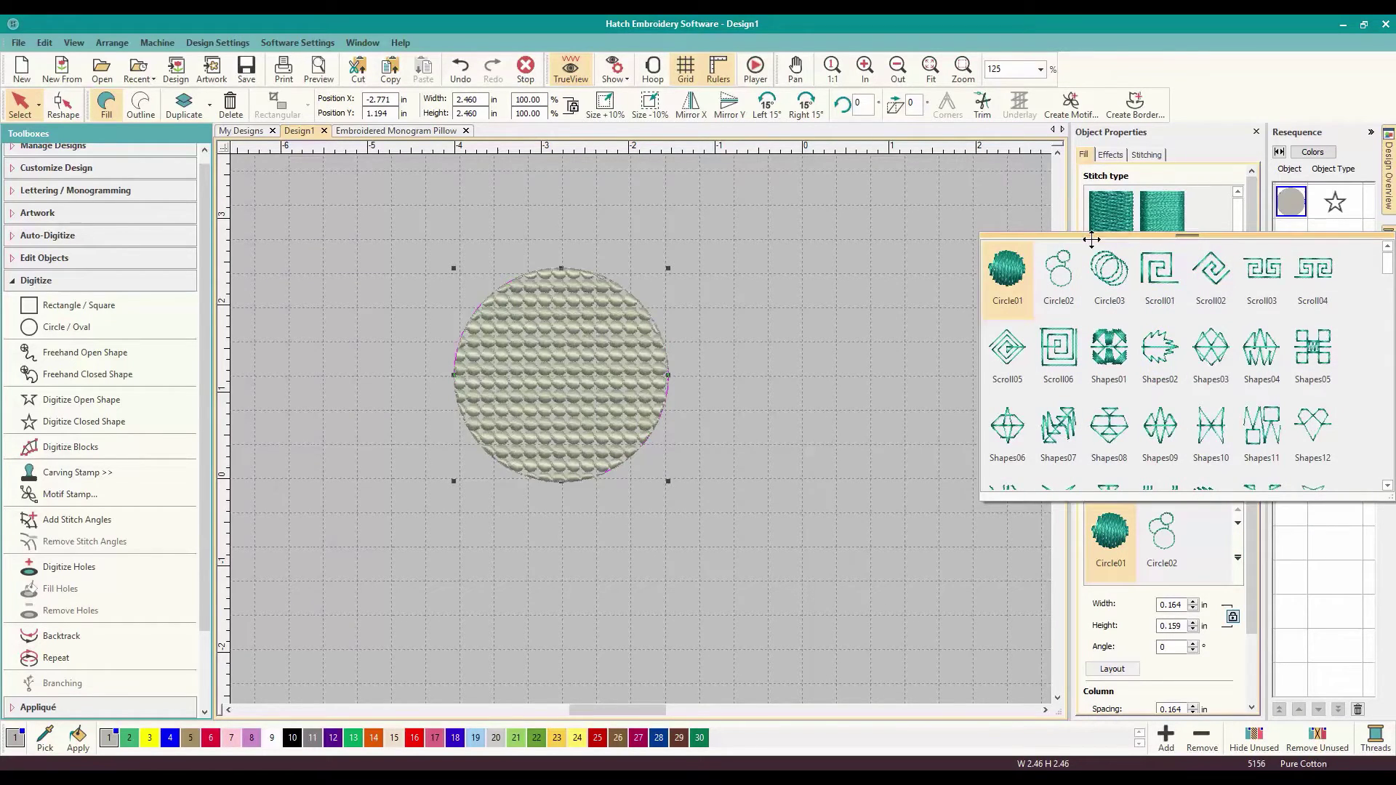
{"action": "left_click_drag", "start_coordinate": [1186, 234], "coordinate": [882, 205]}
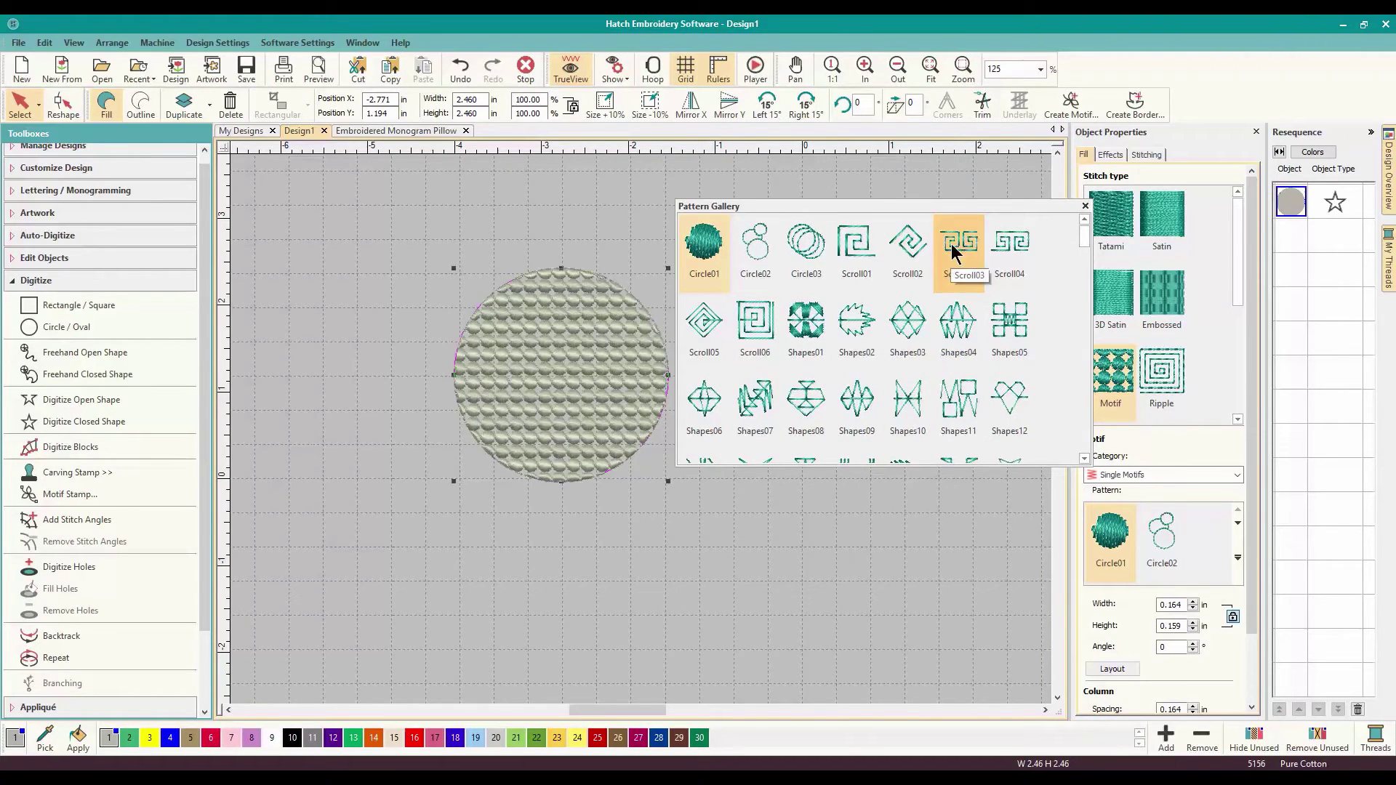
{"action": "left_click", "coordinate": [865, 256]}
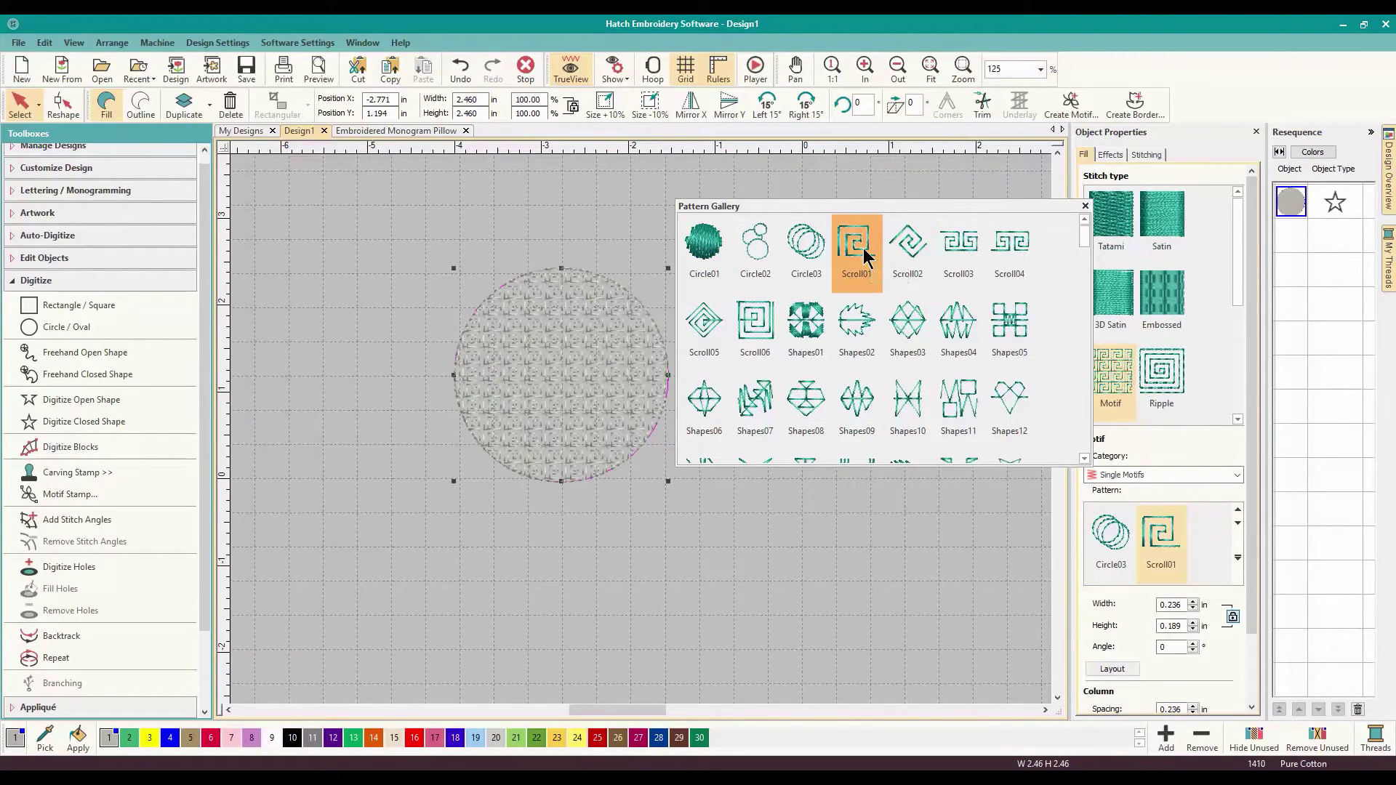
{"action": "left_click", "coordinate": [922, 249]}
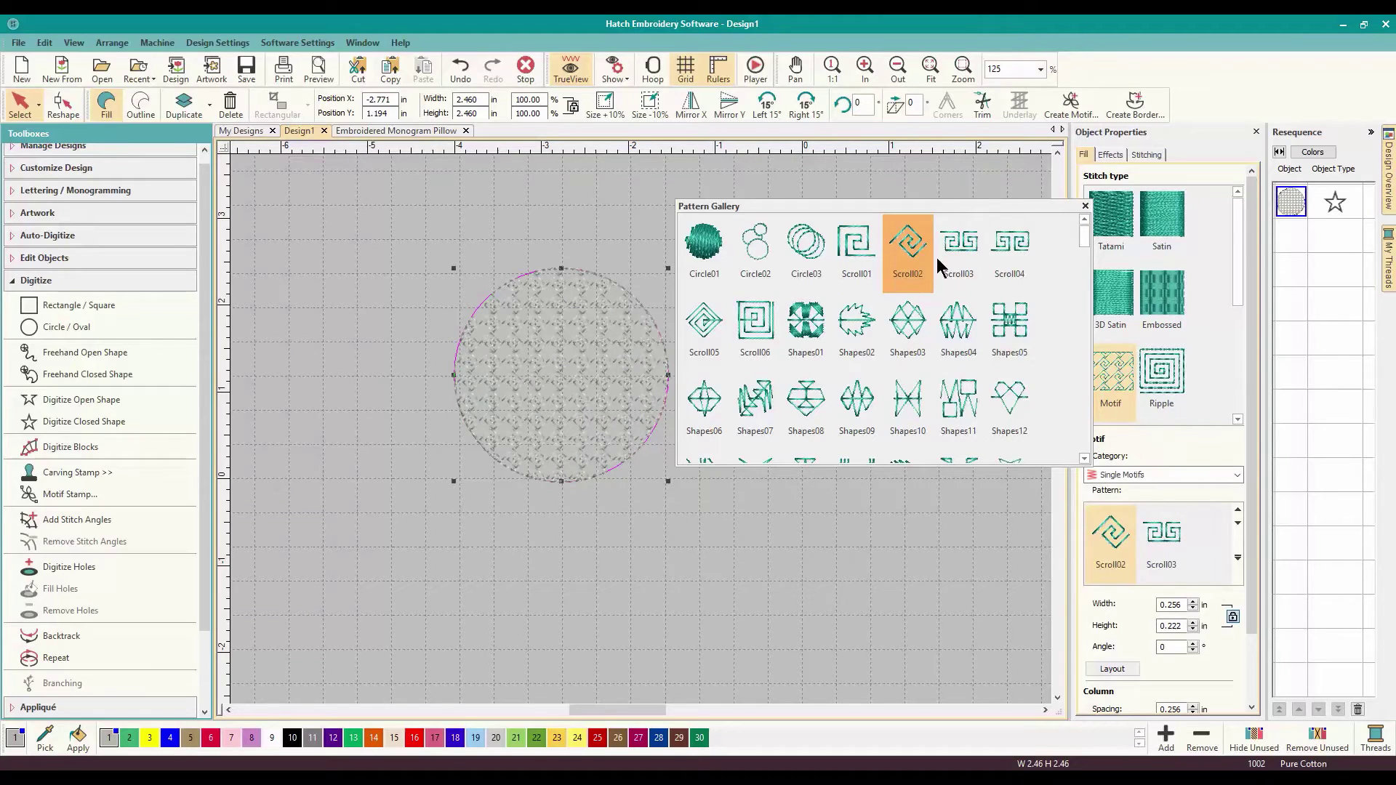
Try the Scroll03, Scroll04 and Scroll05 motif patterns on the circle's fill
{"action": "left_click", "coordinate": [964, 258]}
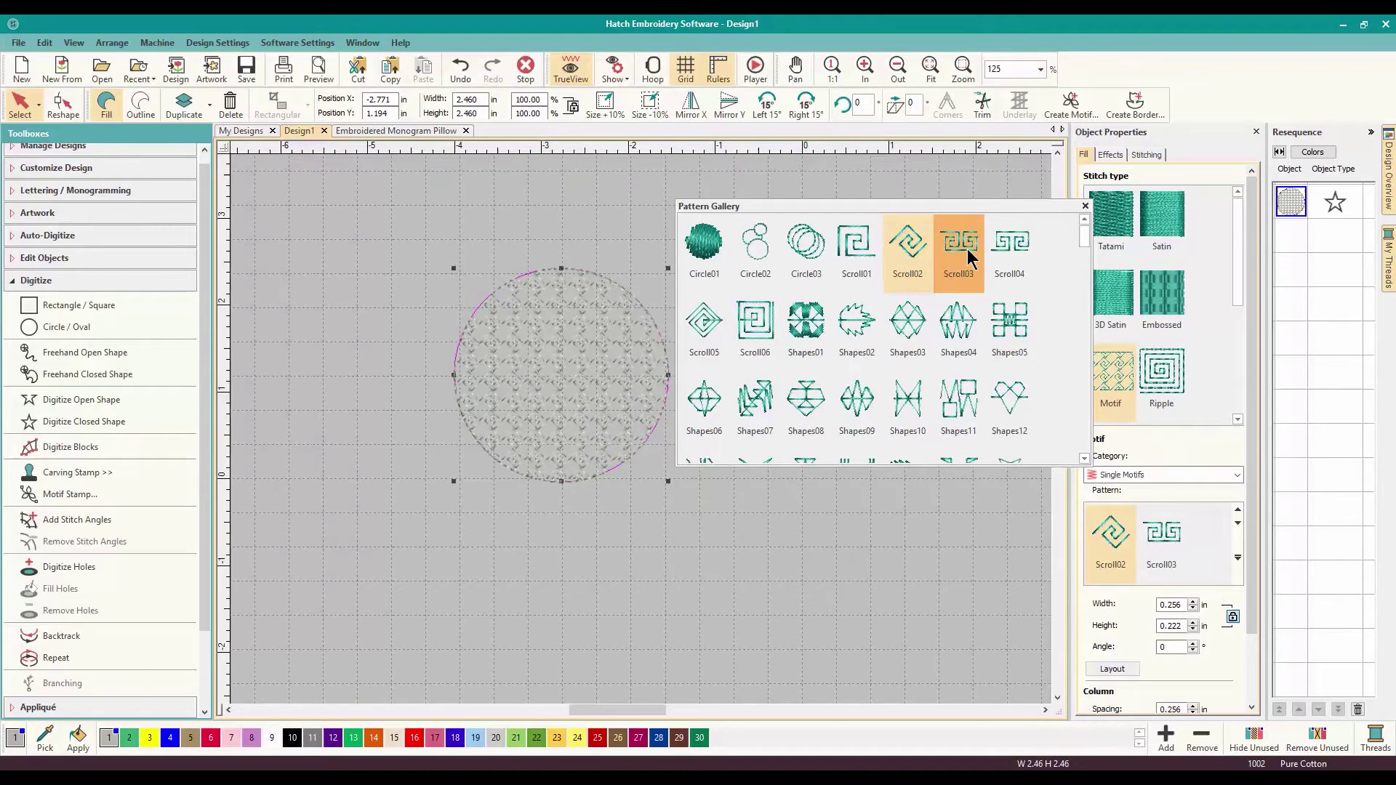
{"action": "left_click", "coordinate": [1010, 253]}
{"action": "left_click", "coordinate": [829, 331]}
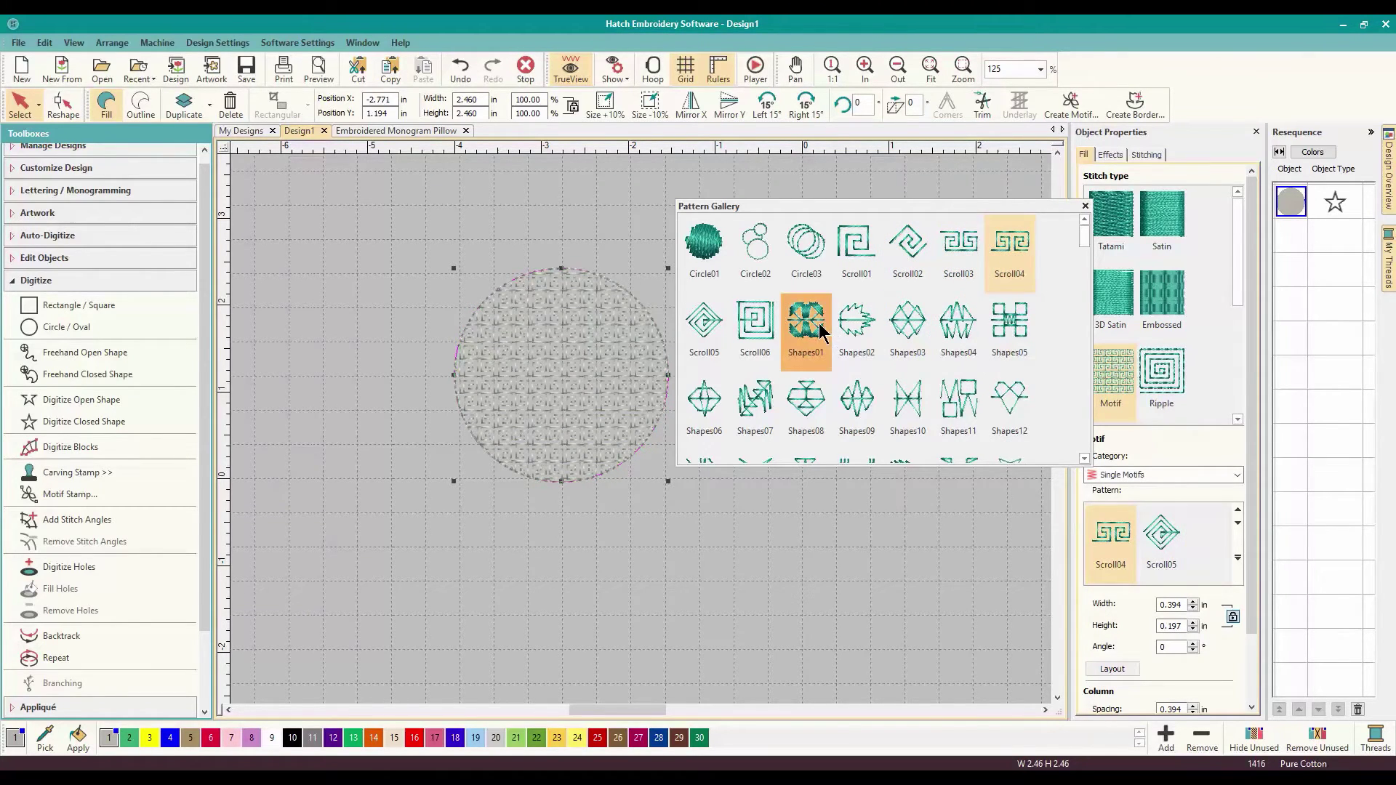
{"action": "left_click", "coordinate": [709, 324]}
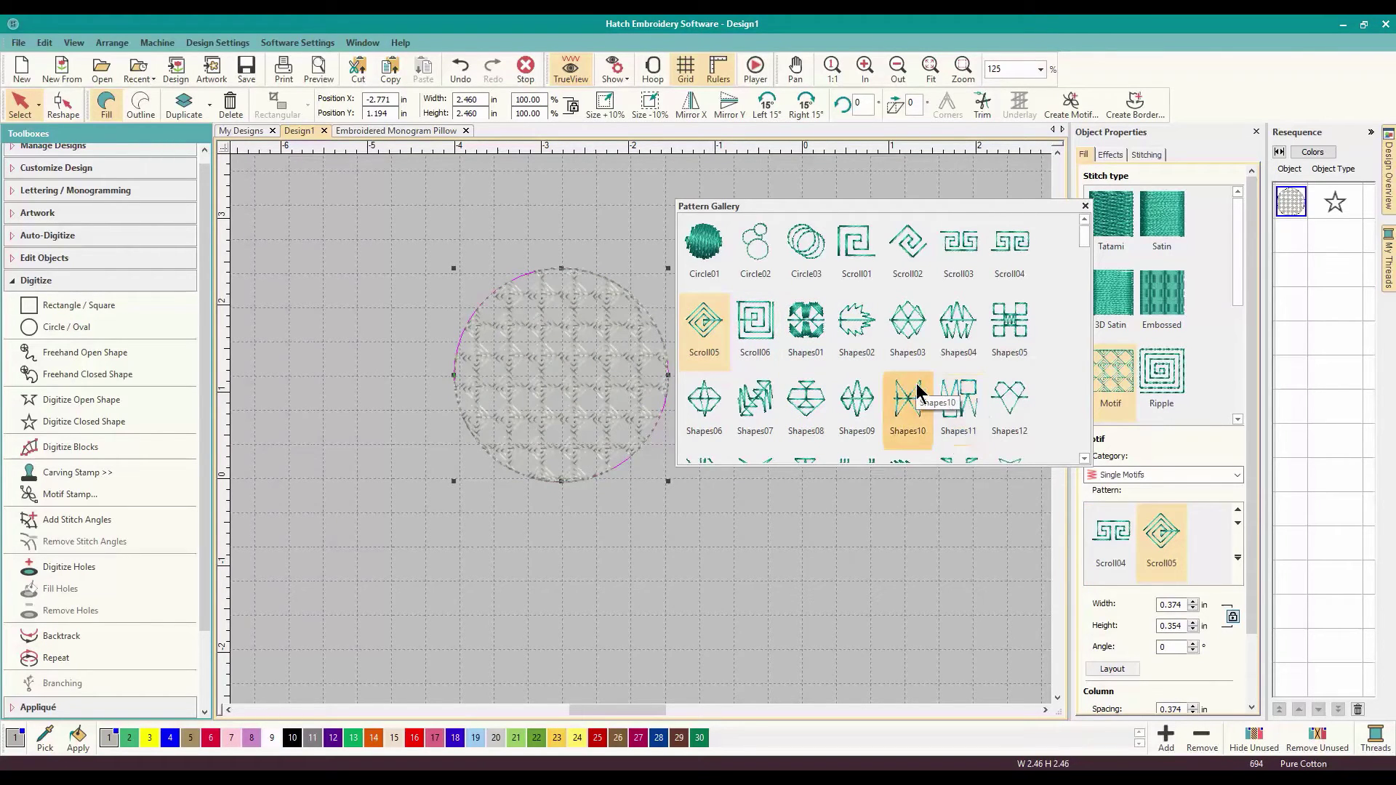
Apply the Shapes12 heart motif to the circle's fill and close the pattern gallery
{"action": "left_click", "coordinate": [964, 403]}
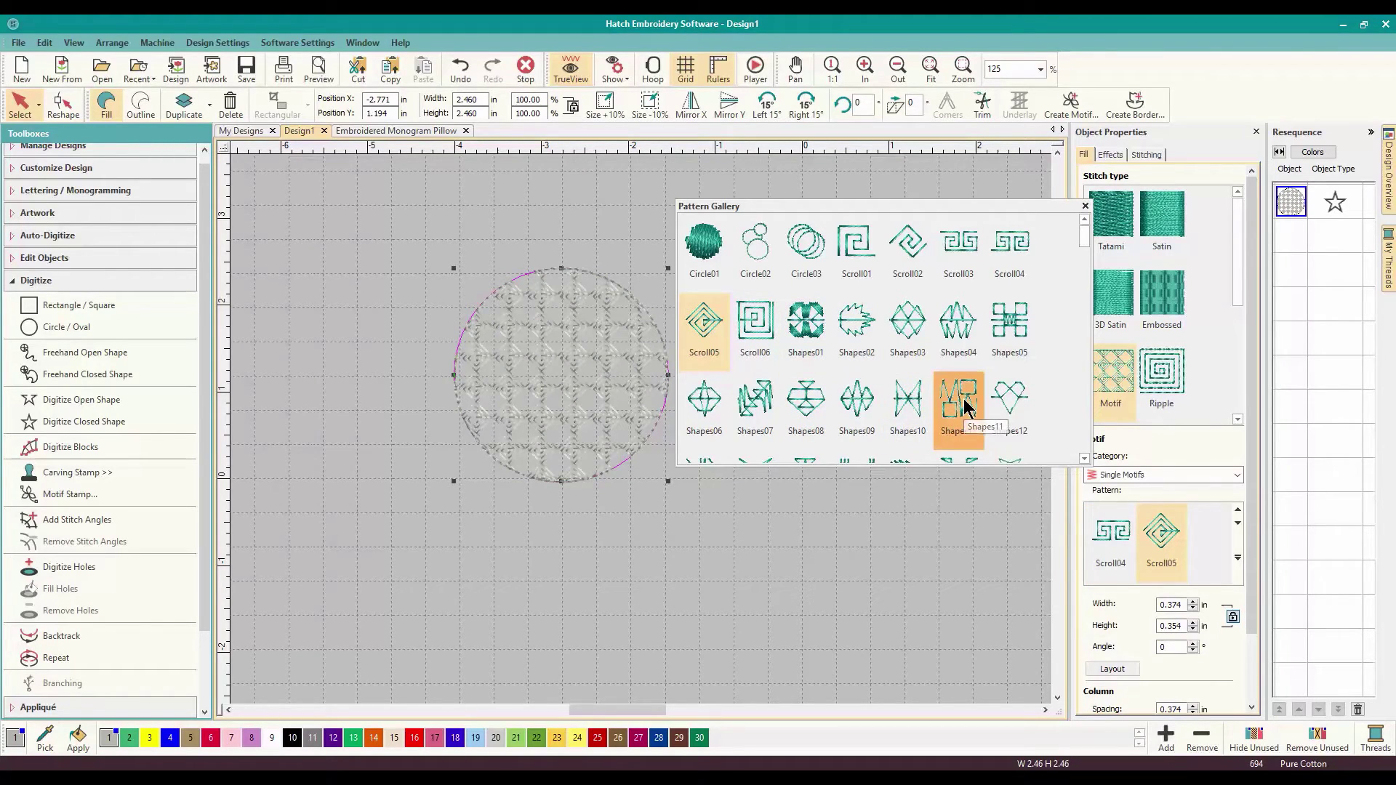
{"action": "left_click", "coordinate": [1011, 399]}
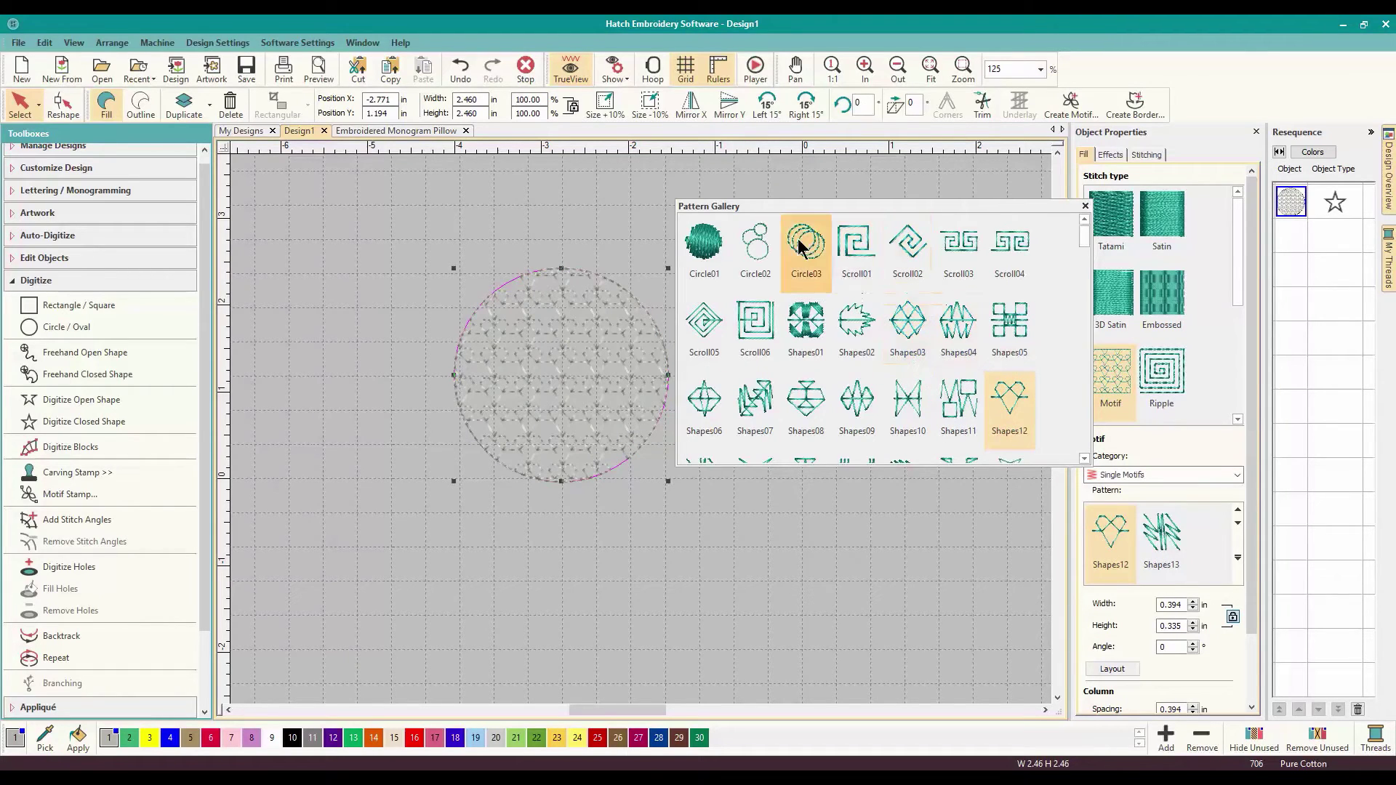
{"action": "left_click", "coordinate": [1086, 206]}
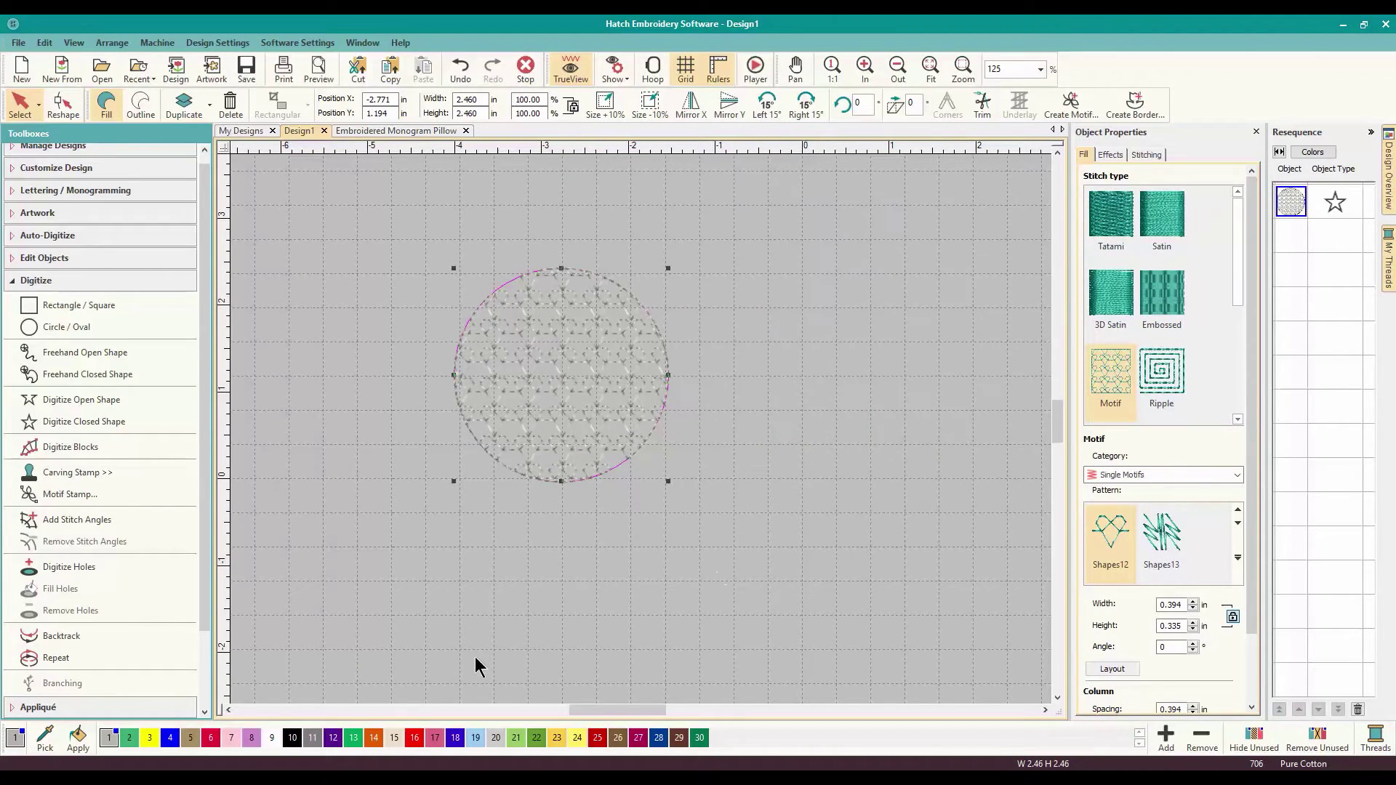
Recolor the circle with red thread color 16 and turn on its 3D Warp effect with Globe Out
{"action": "left_click", "coordinate": [415, 737]}
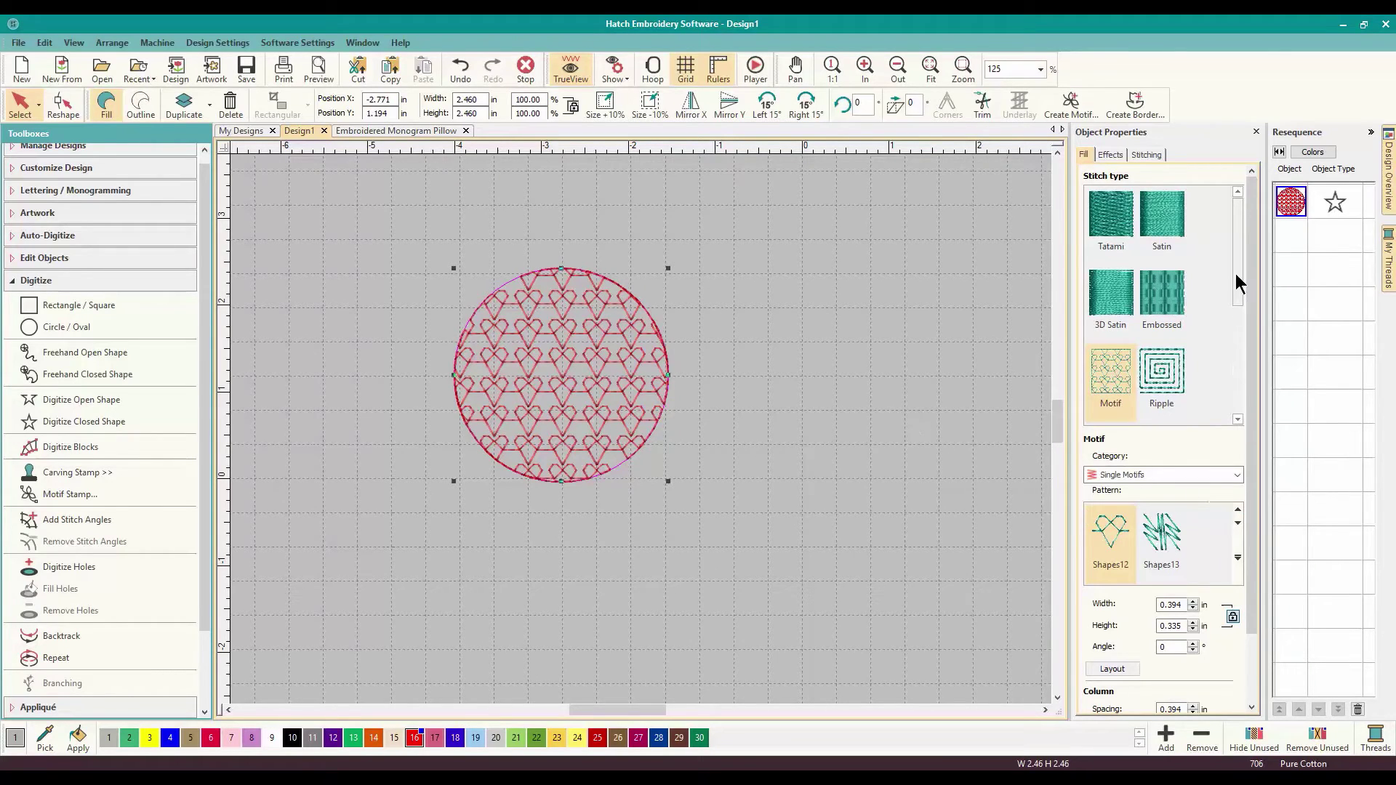
{"action": "left_click", "coordinate": [1102, 154]}
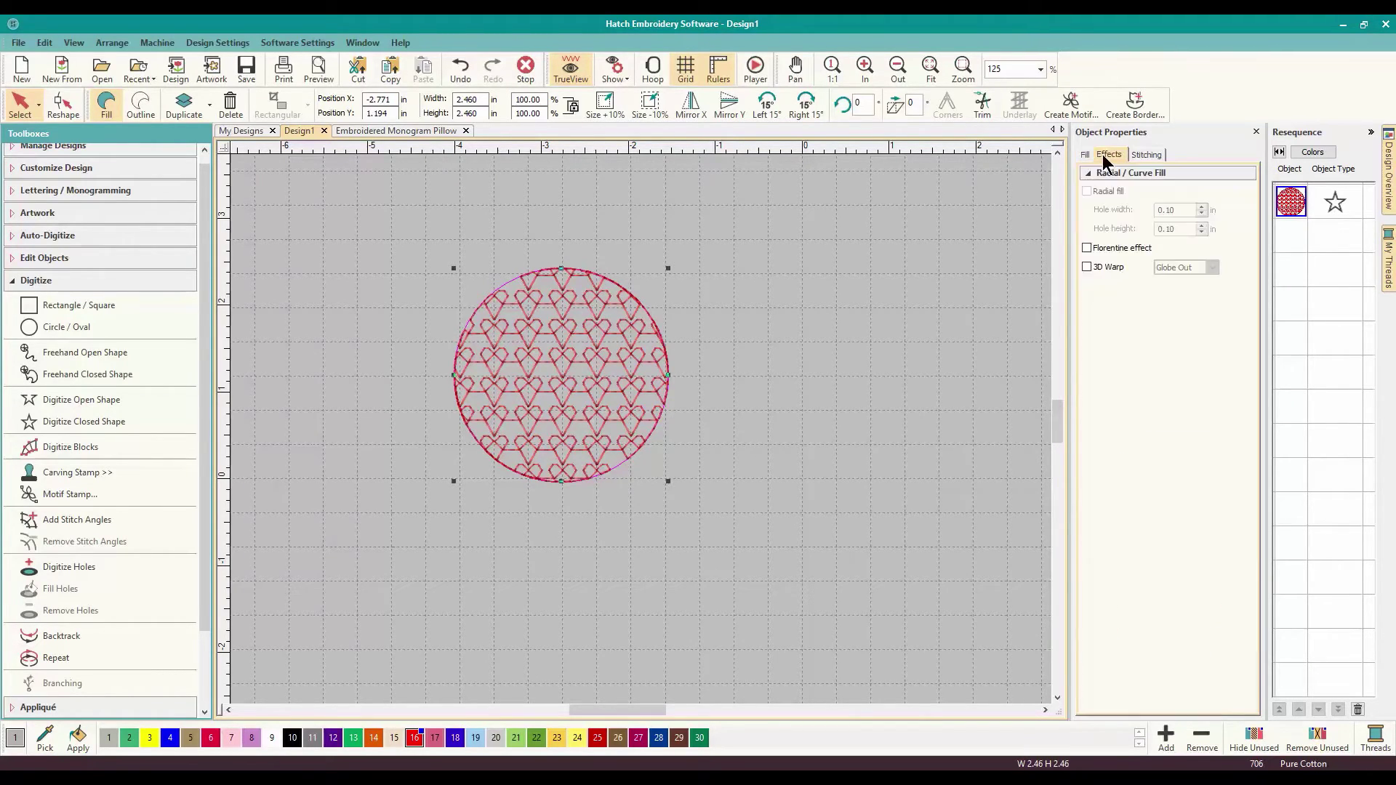
{"action": "left_click", "coordinate": [1087, 267]}
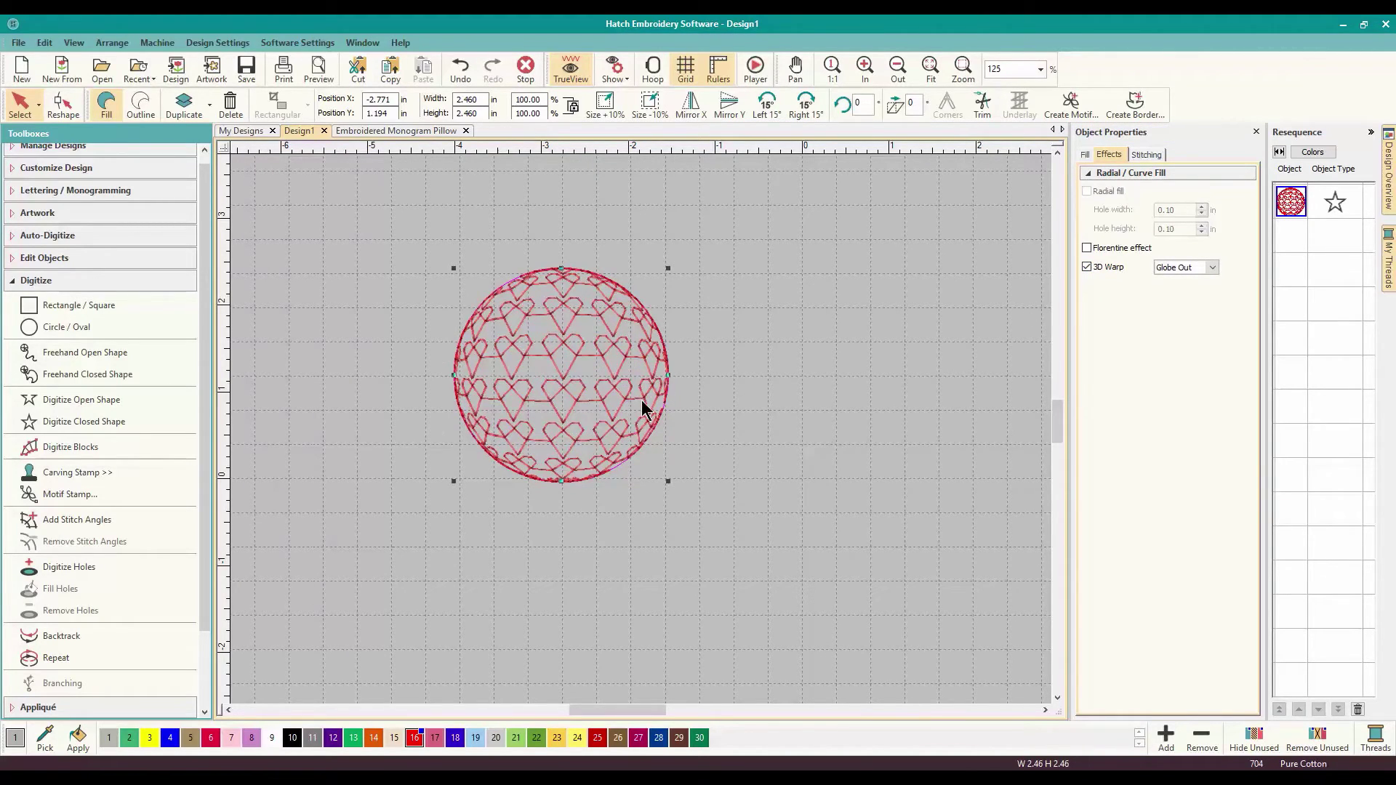
Change the warped circle's motif pattern to Shapes17
{"action": "left_click", "coordinate": [1084, 156]}
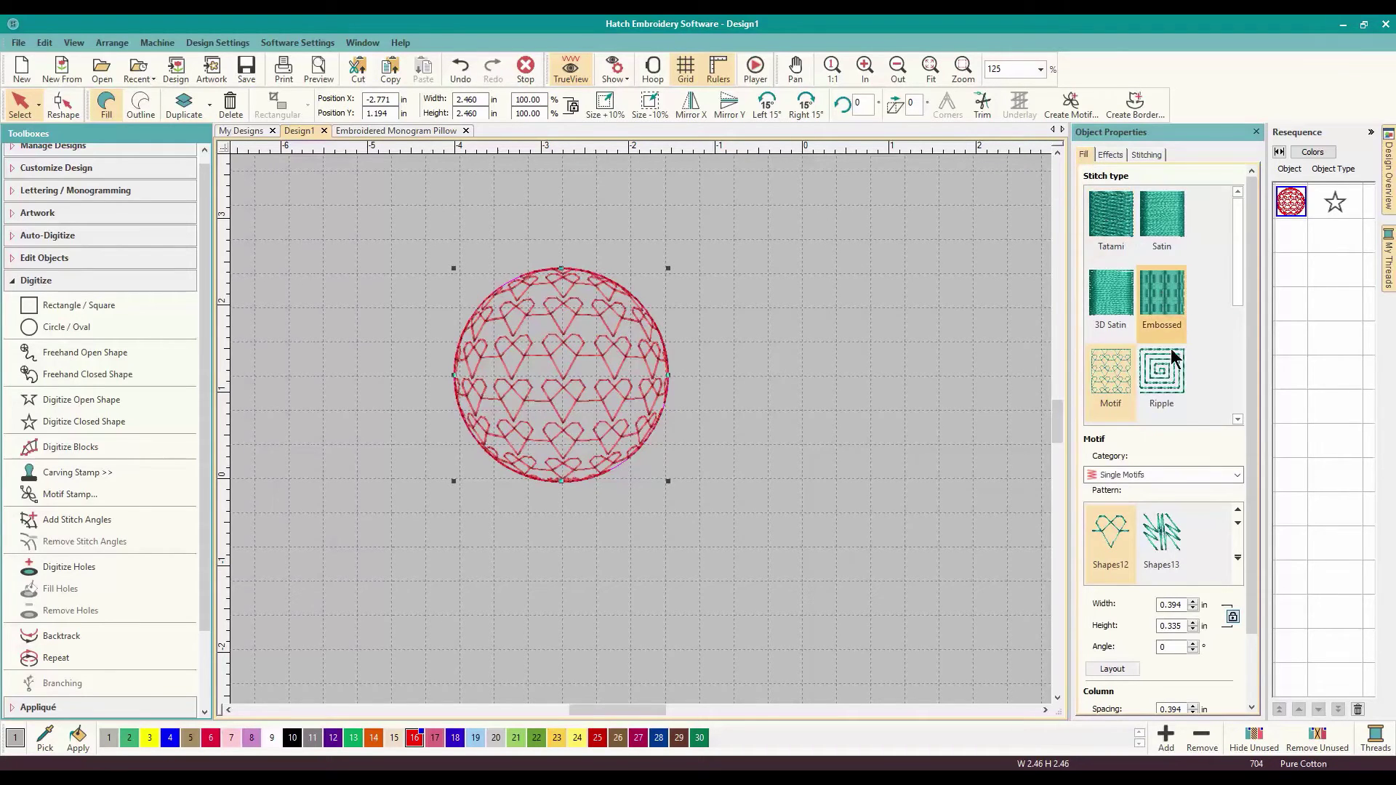
{"action": "left_click", "coordinate": [1240, 557]}
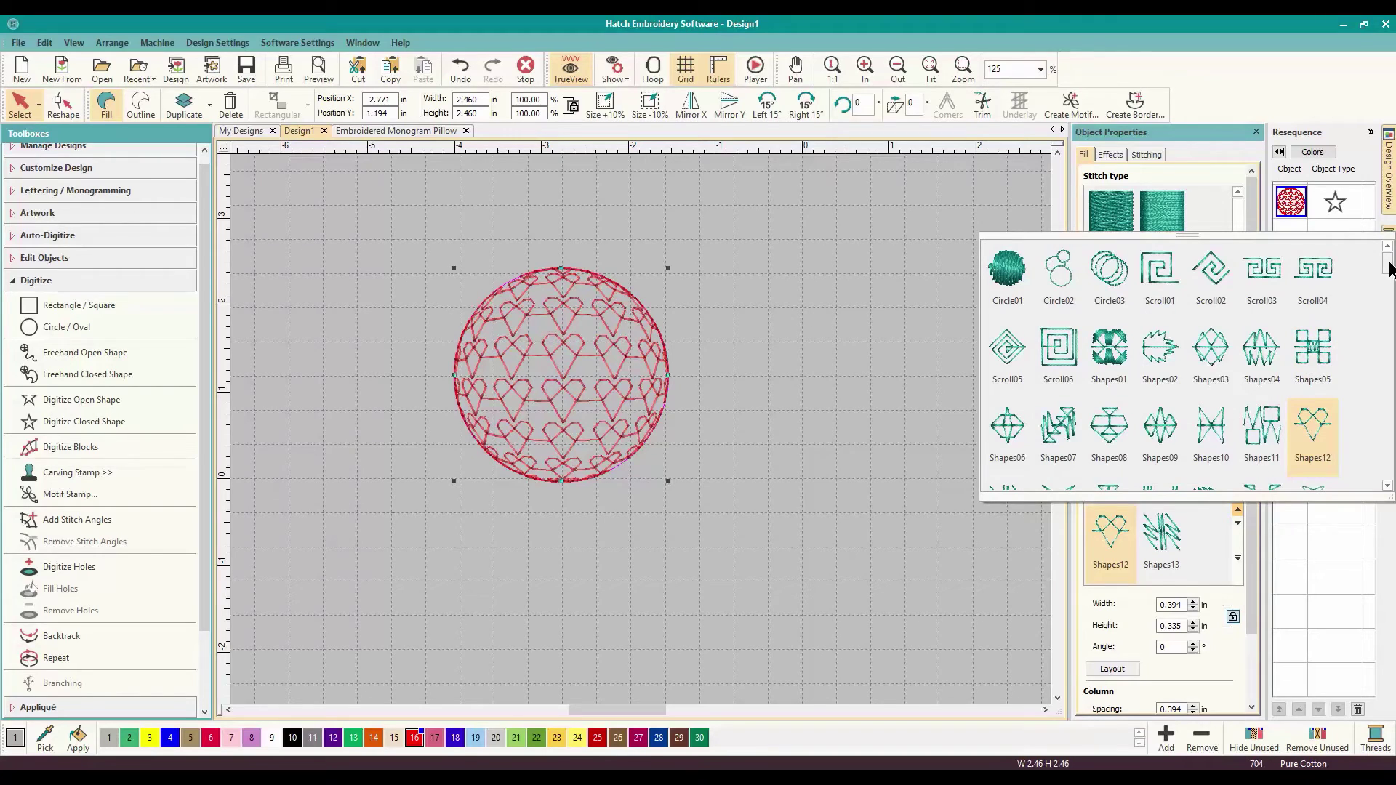
{"action": "left_click_drag", "start_coordinate": [1390, 269], "coordinate": [1387, 294]}
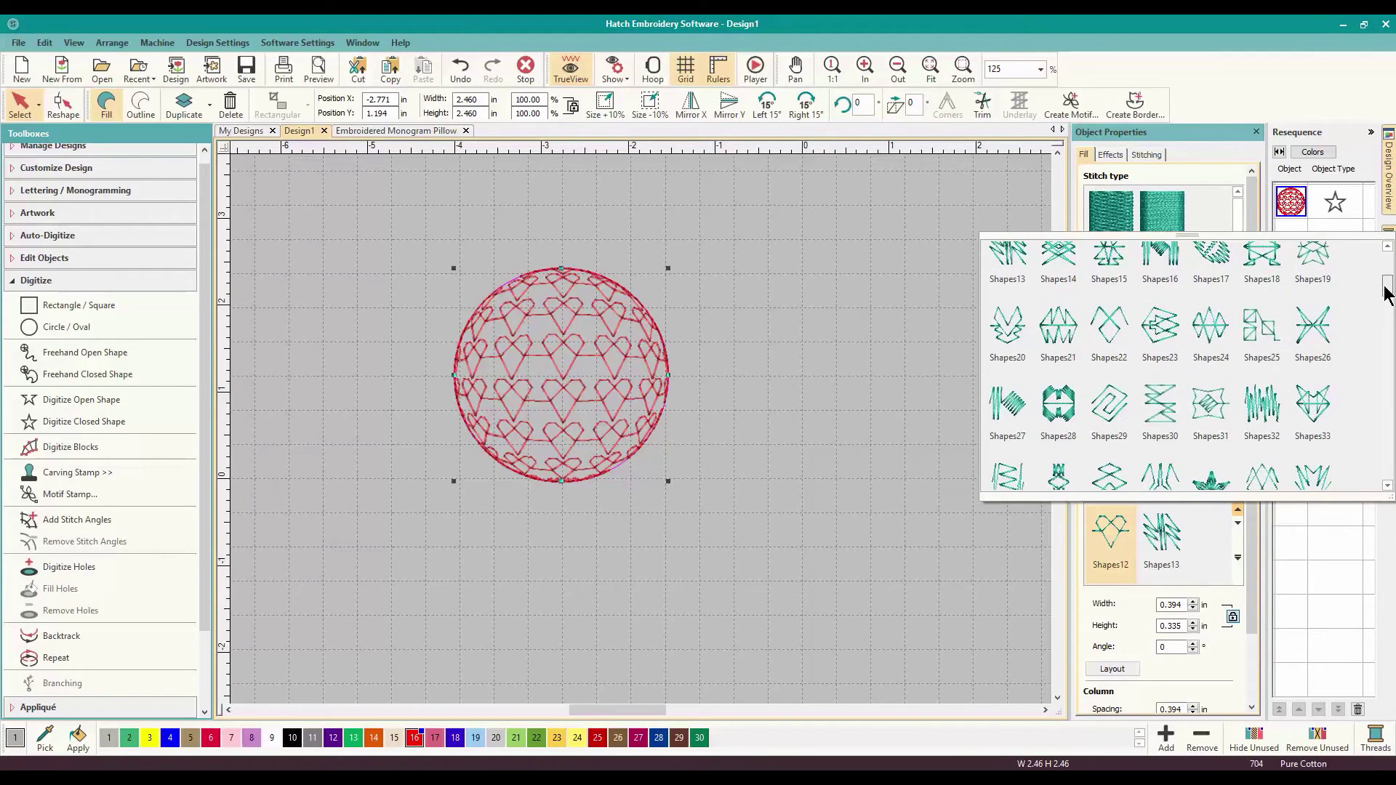
{"action": "left_click", "coordinate": [1226, 268]}
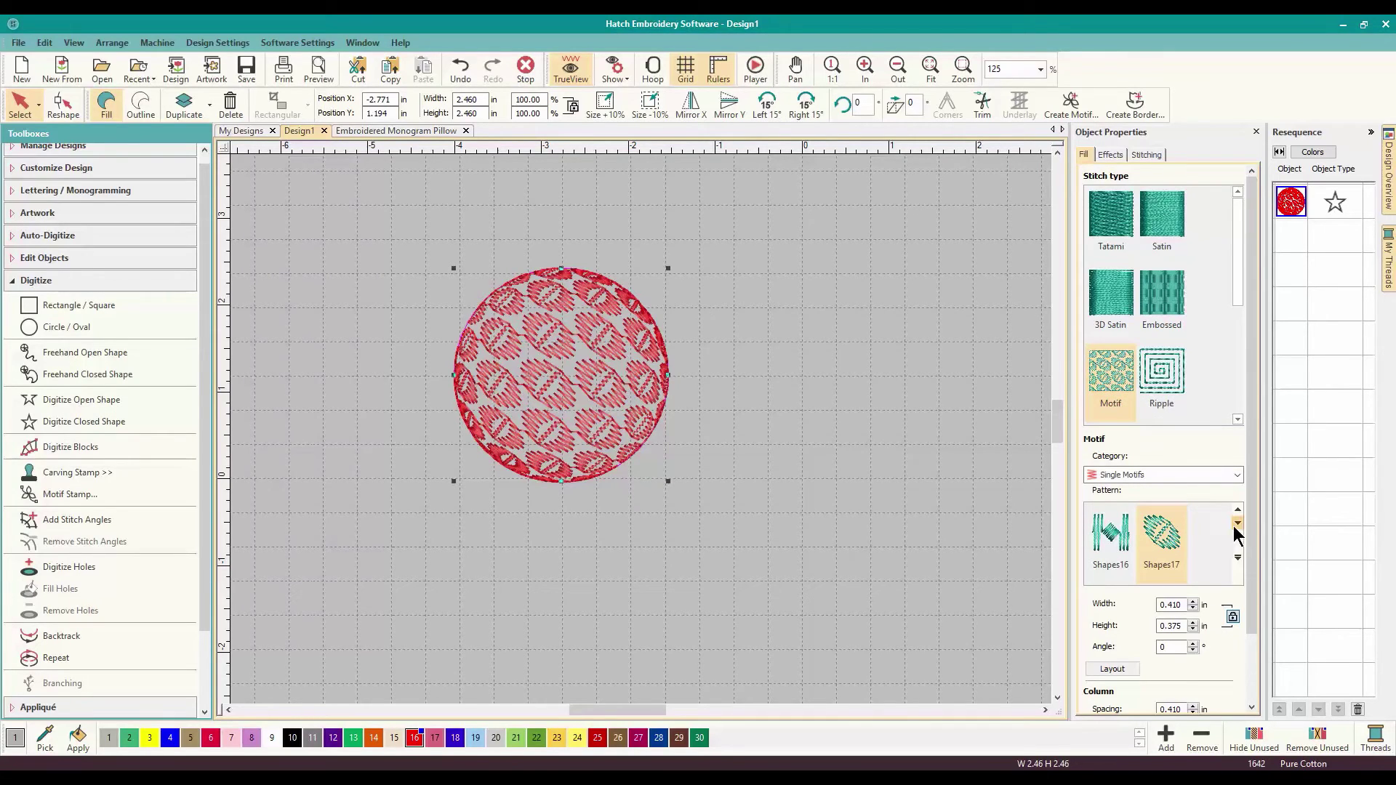
Change the warped circle's motif pattern to ZigZag22, then deselect the circle to view it and select it again
{"action": "left_click", "coordinate": [1238, 558]}
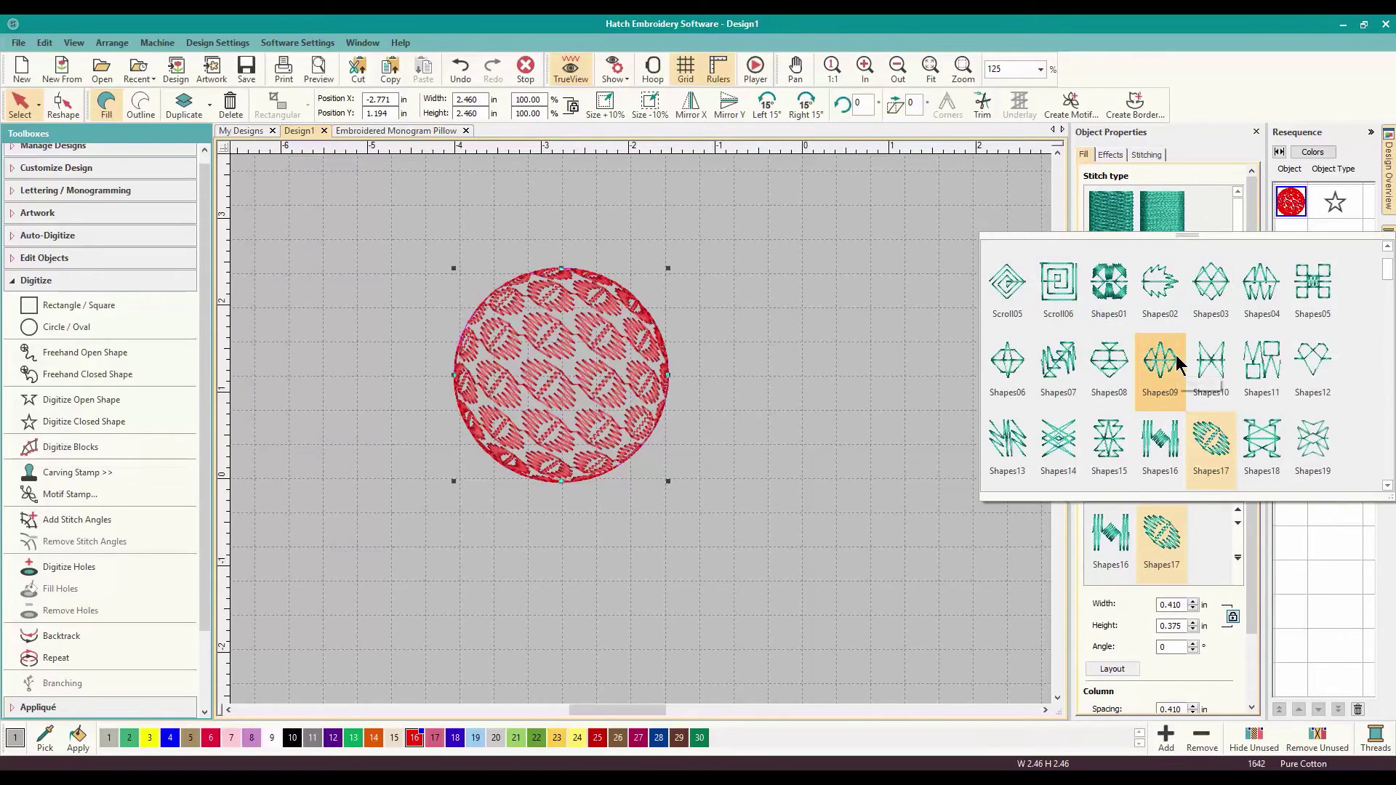
{"action": "scroll", "coordinate": [1178, 363], "scroll_direction": "down", "scroll_amount": 5}
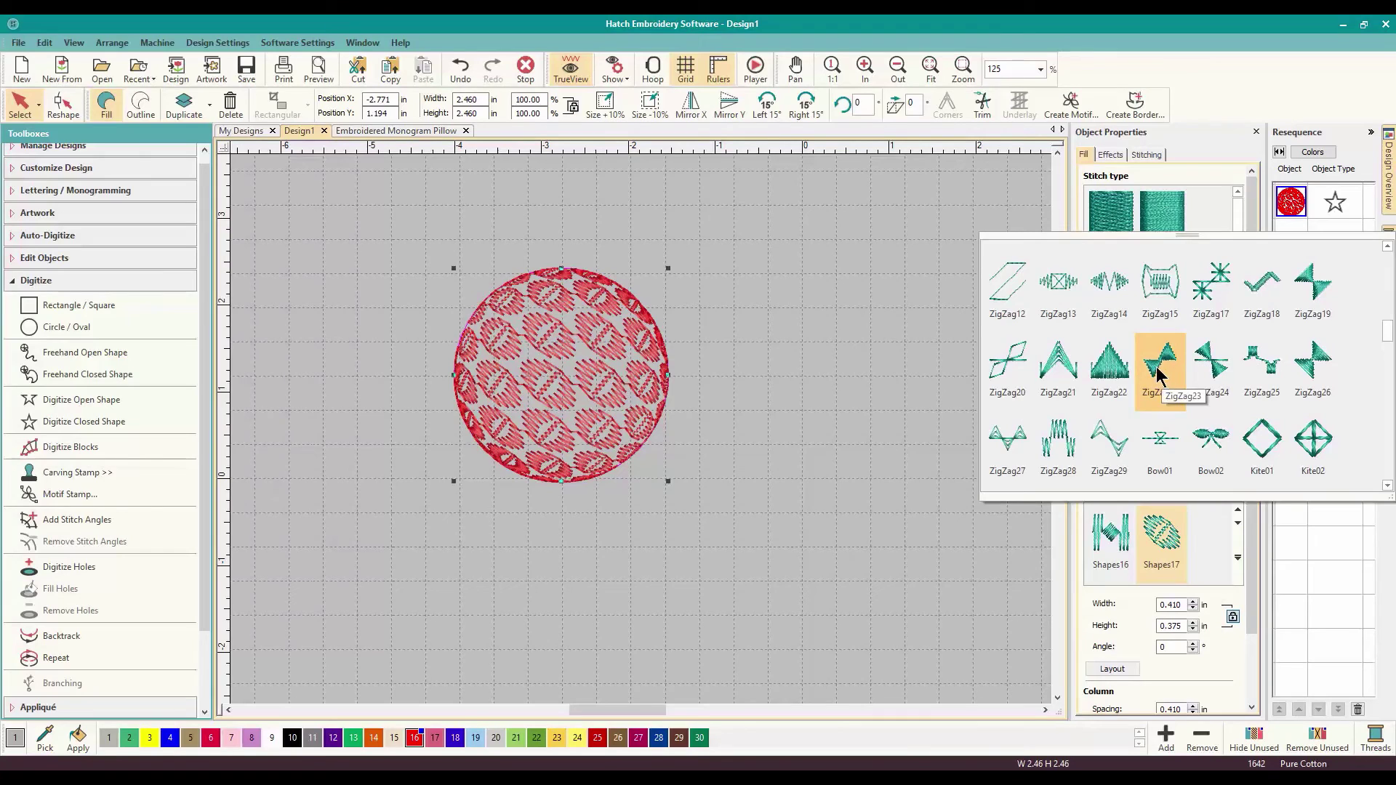
{"action": "left_click", "coordinate": [1118, 371]}
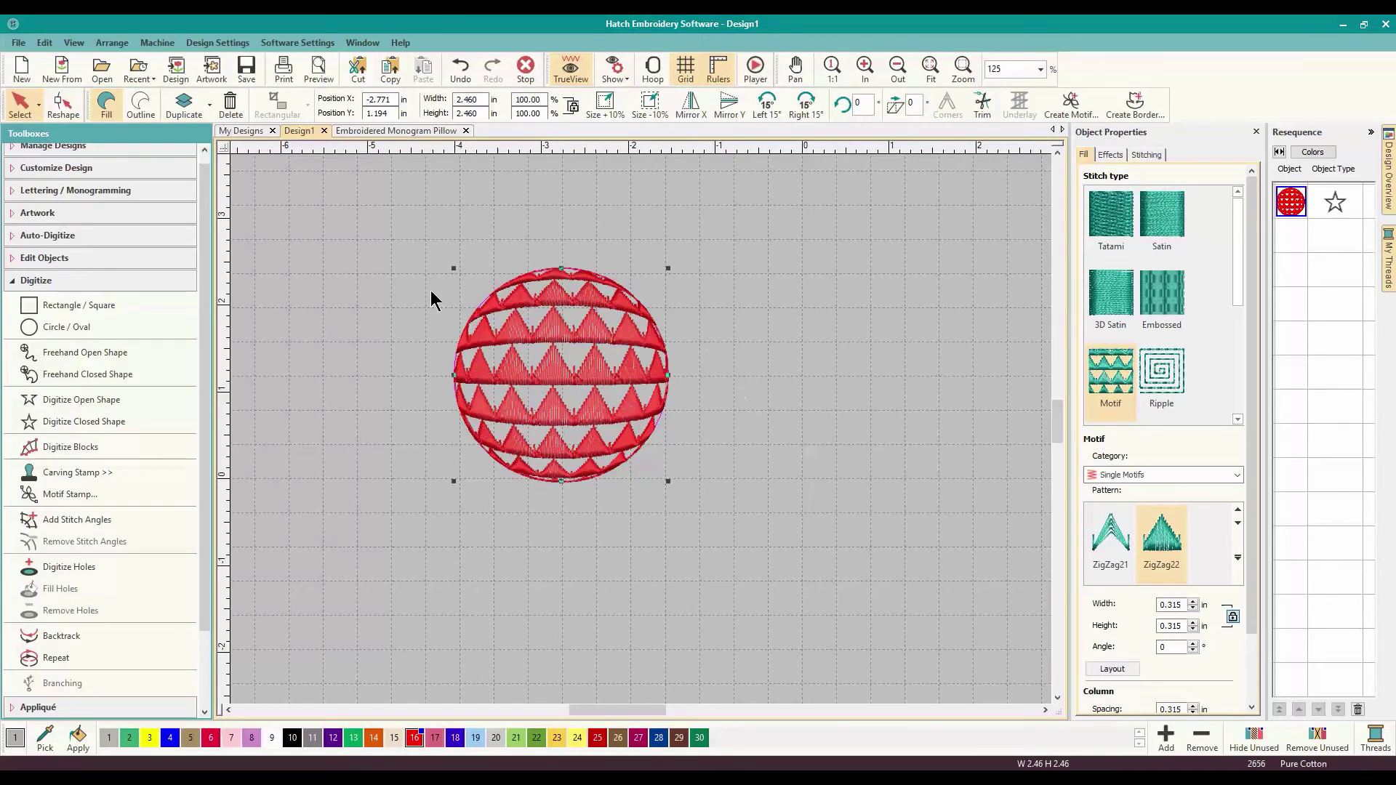
{"action": "left_click", "coordinate": [714, 386]}
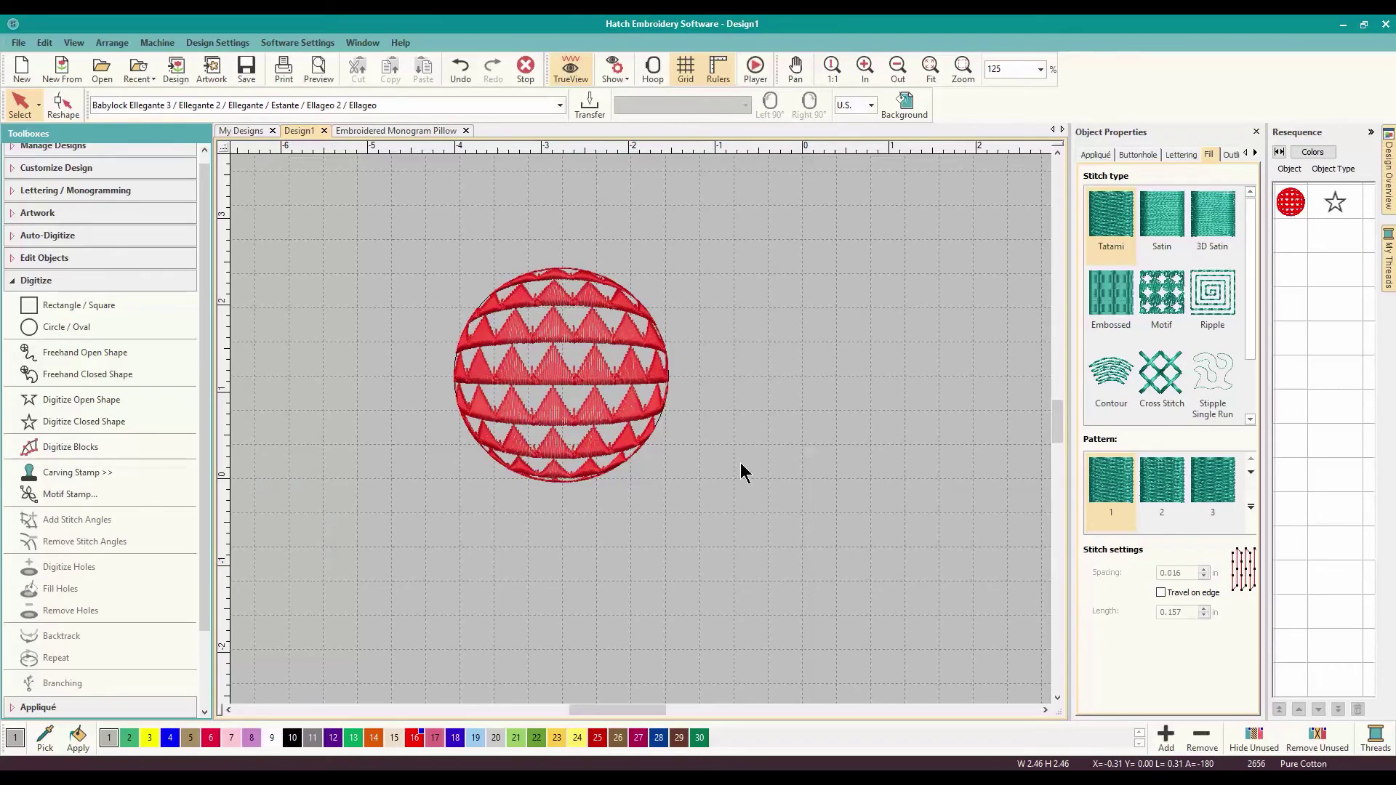
{"action": "left_click", "coordinate": [615, 386]}
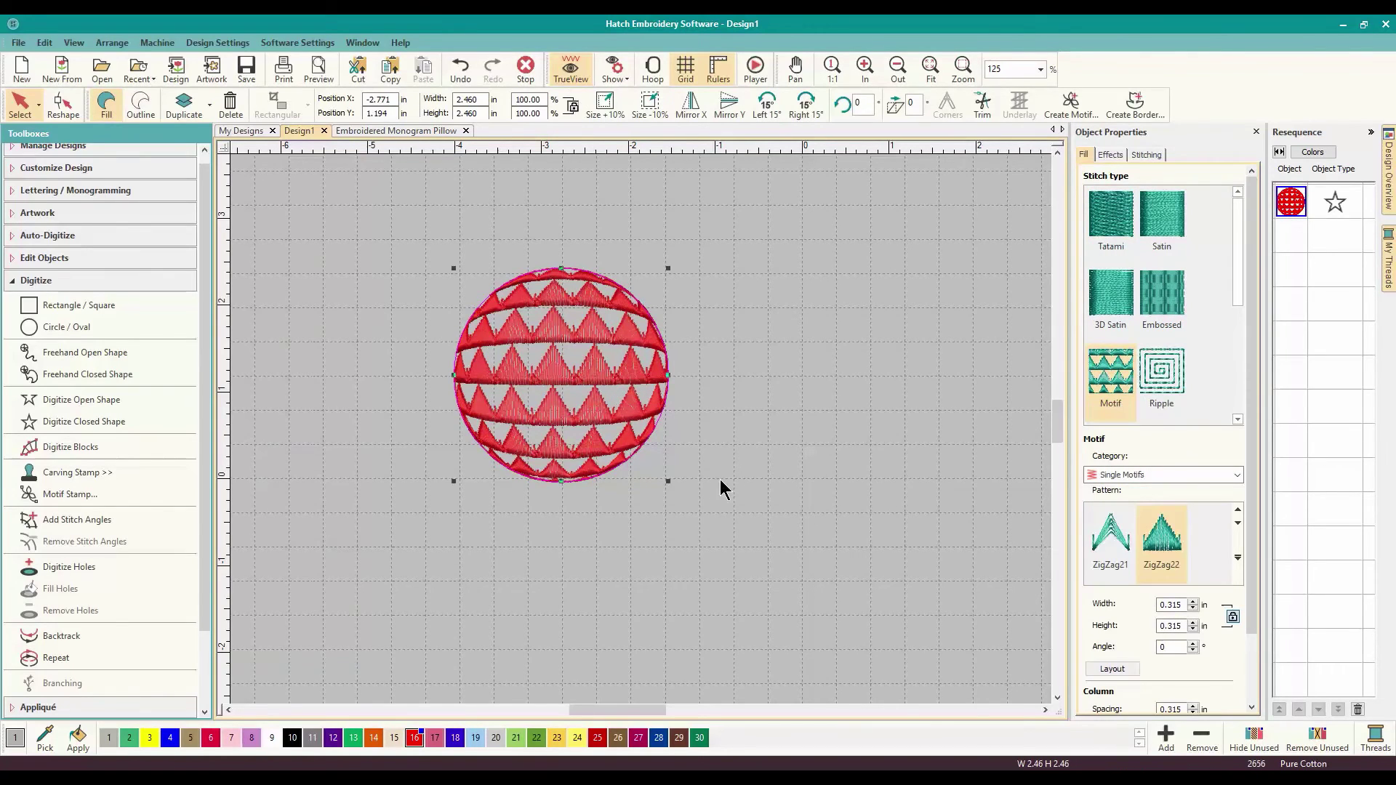